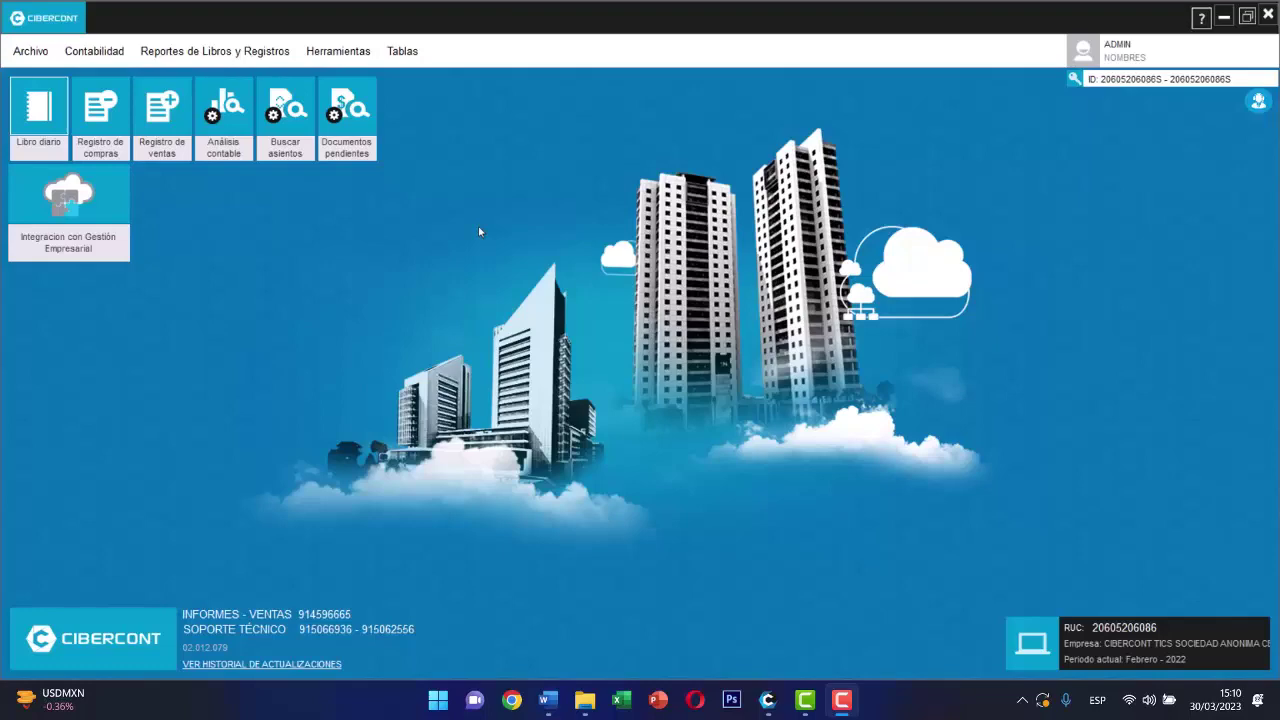
# Step: Switch to Word and read the exercise on automatic tax payment entries, including its IGV and PAGO A CUENTA tables
pyautogui.click(549, 702)
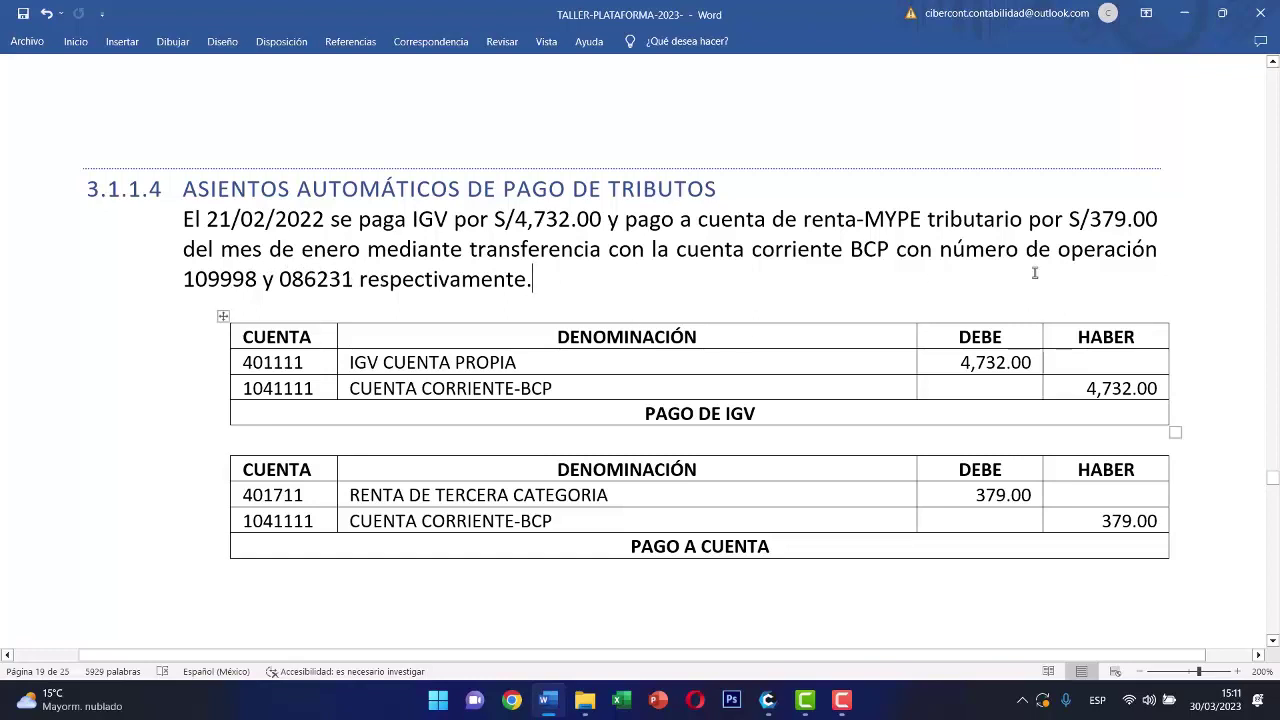
pyautogui.click(1183, 12)
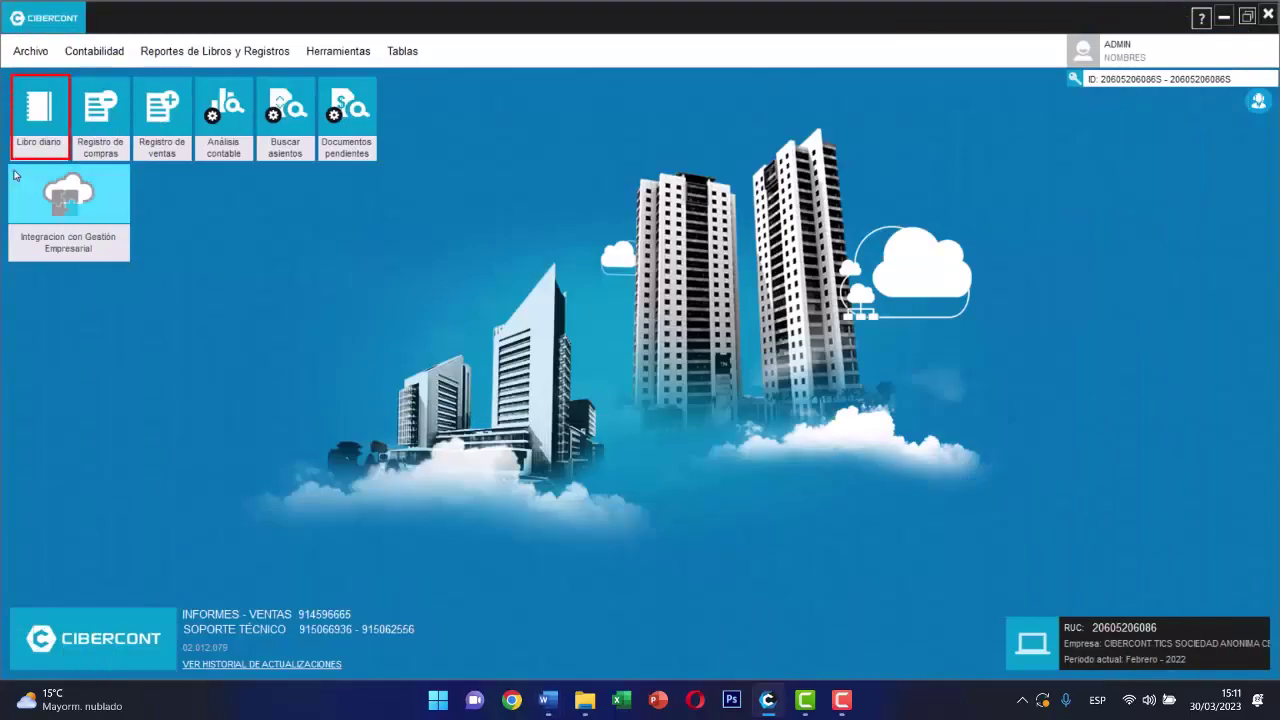
# Step: Open the Libro Diario in Cibercont and set the sub-journal to 10, PAGO DE IMPUESTOS
pyautogui.click(40, 126)
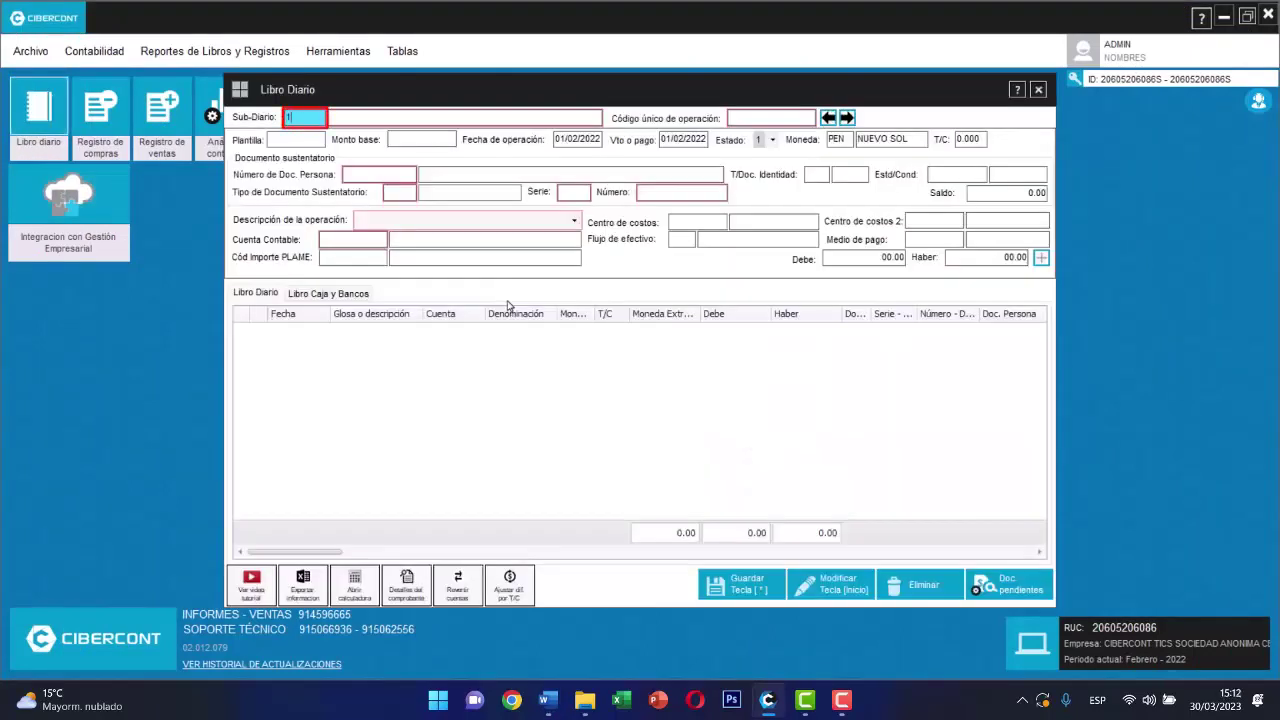
pyautogui.write('10')
pyautogui.press('Return')
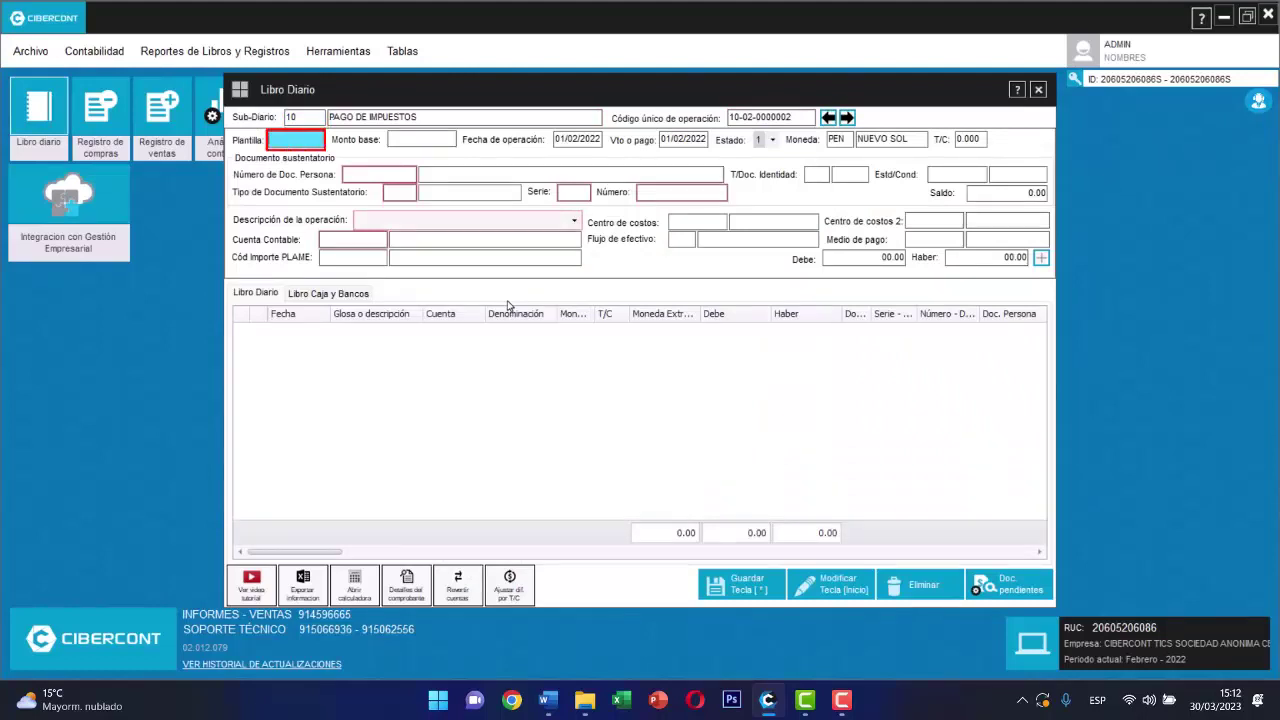
# Step: Open the journal templates and start template code 6 with the description PAGO DE IGV
pyautogui.press('Return')
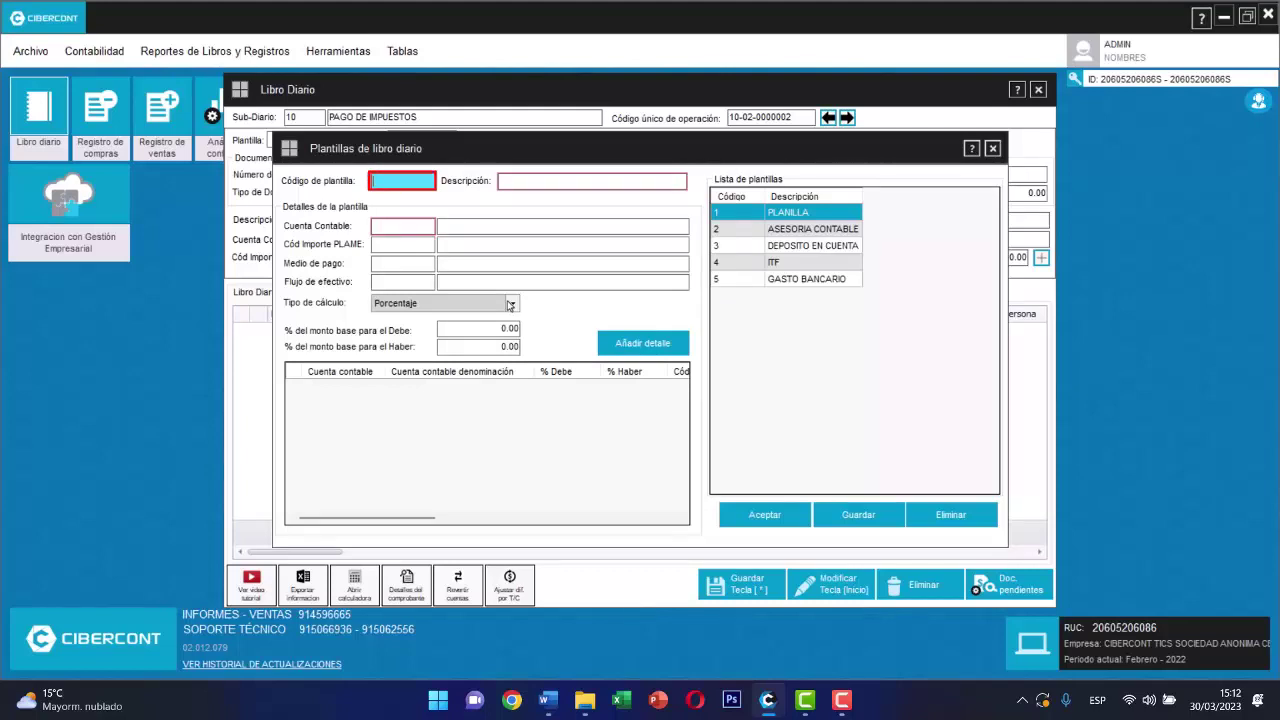
pyautogui.write('6')
pyautogui.press('Return')
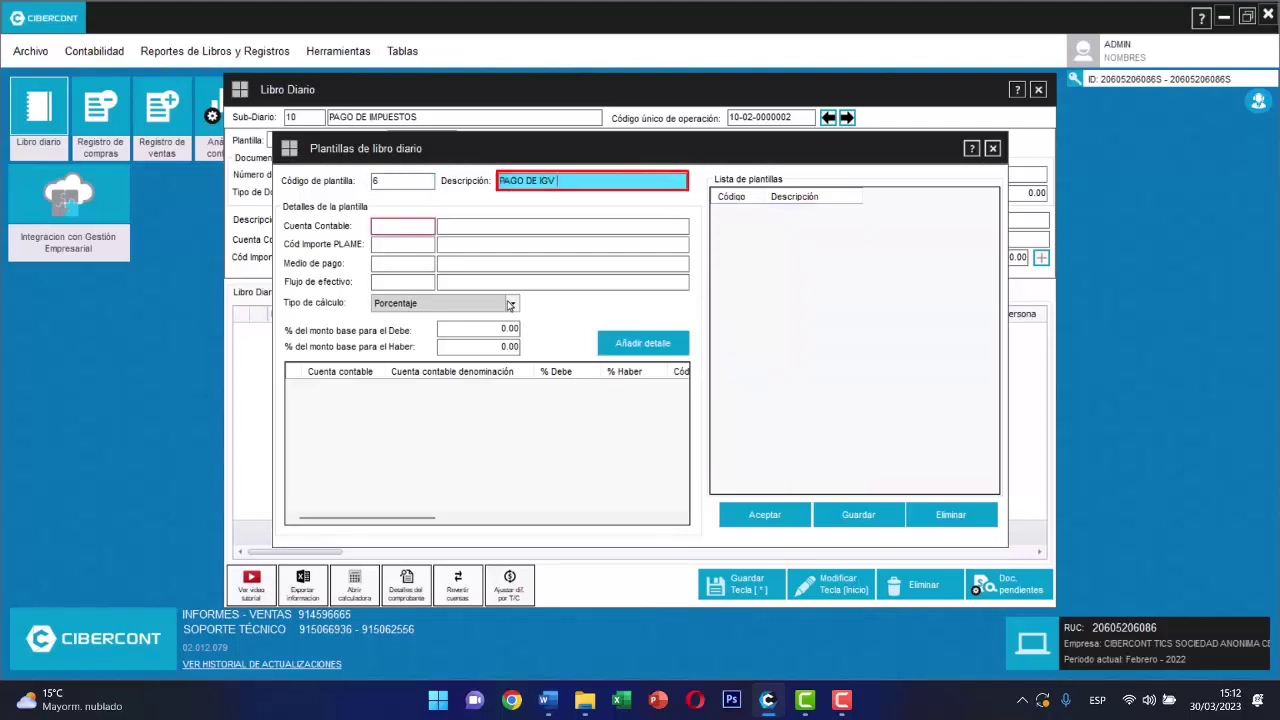
pyautogui.press('Return')
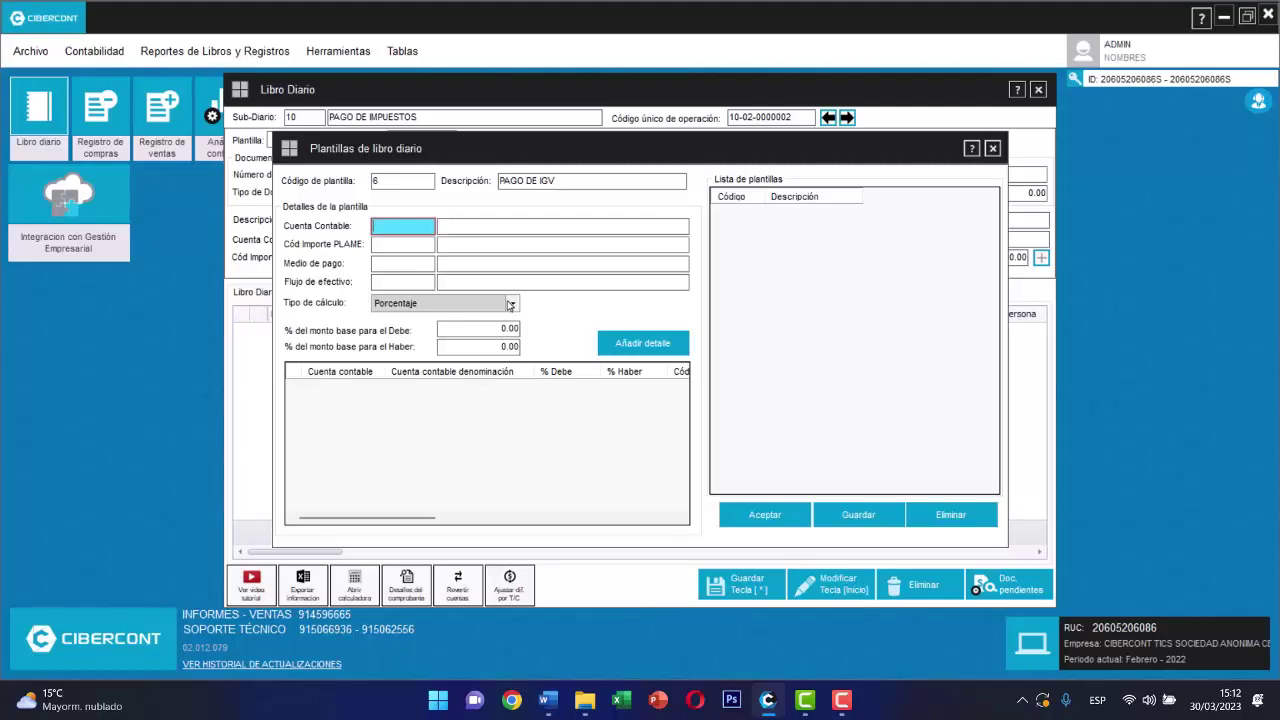
# Step: Add a detail line for account 401111 to the template, with 100% of the base amount in Debe and 0% in Haber
pyautogui.write('401111')
pyautogui.press('Return')
pyautogui.press('Return')
pyautogui.press('Return')
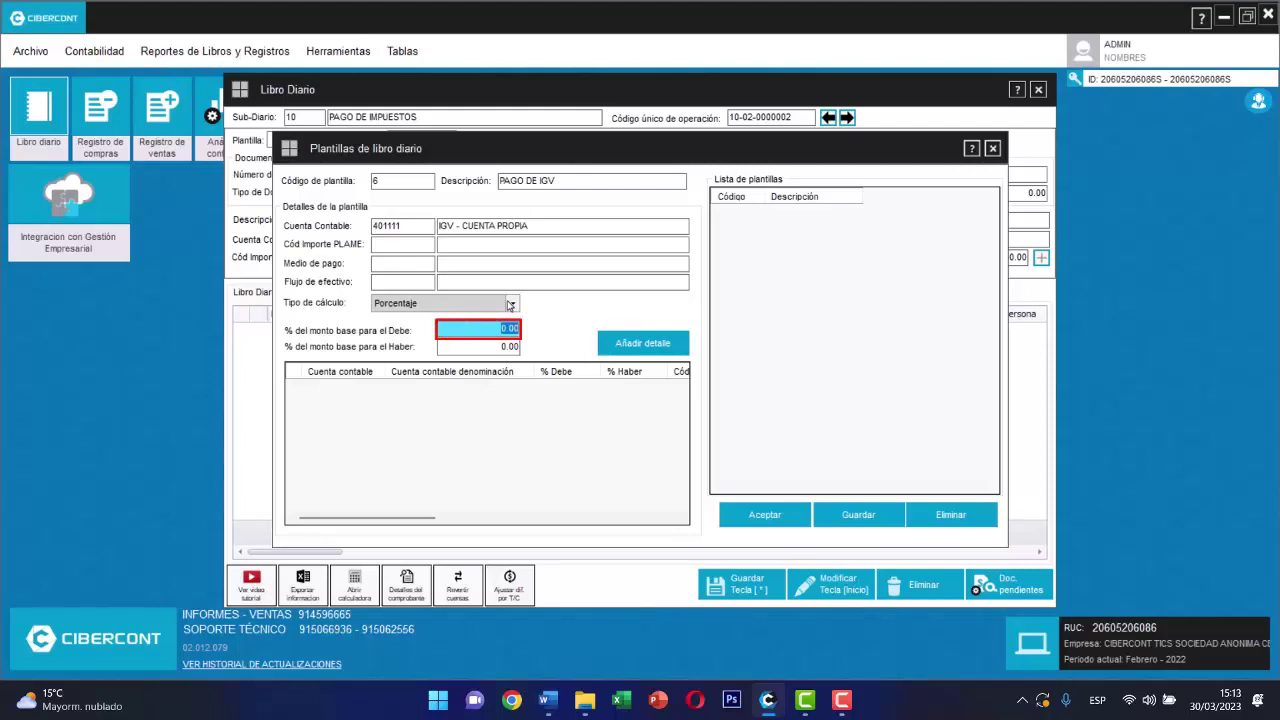
pyautogui.write('100')
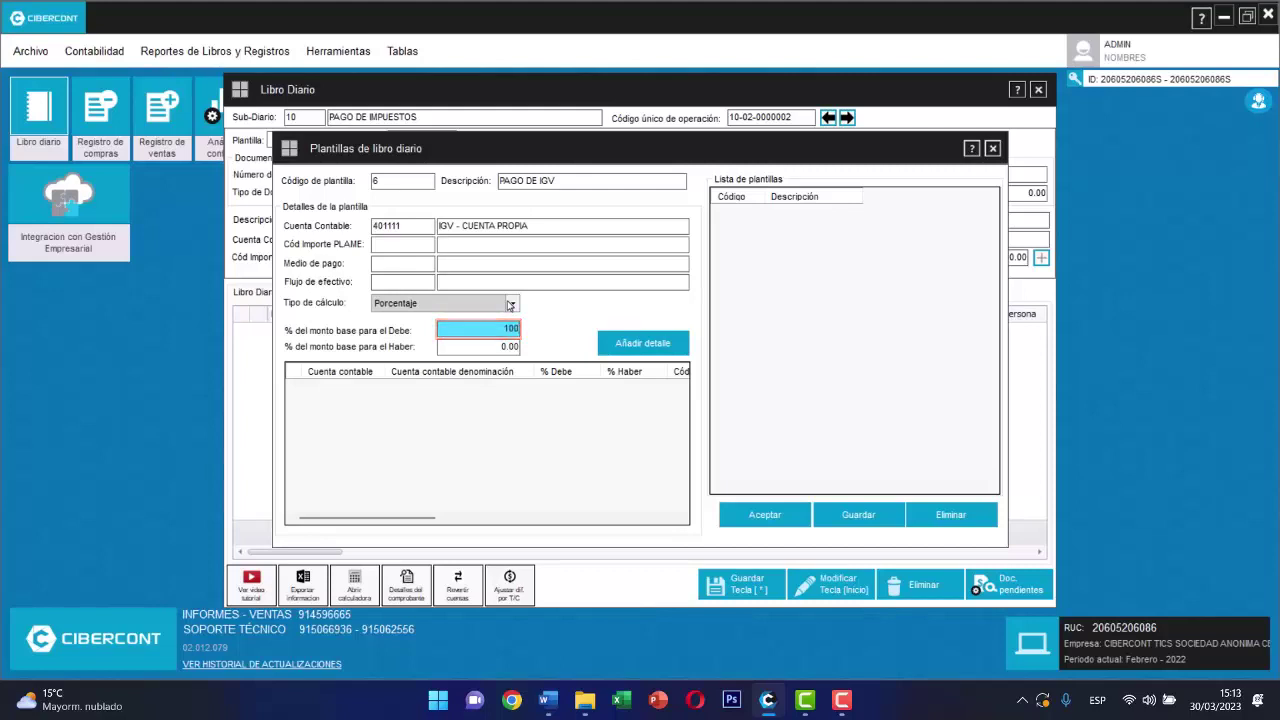
pyautogui.press('Return')
pyautogui.write('0')
pyautogui.press('Return')
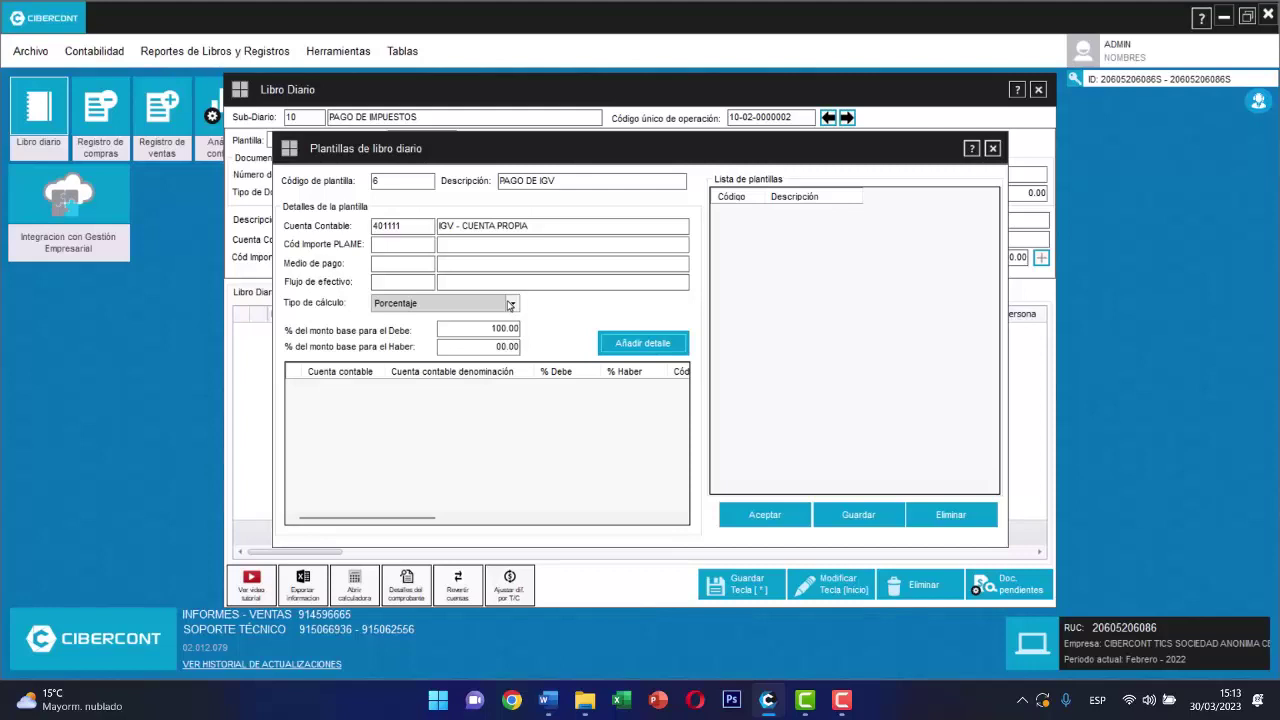
pyautogui.press('Return')
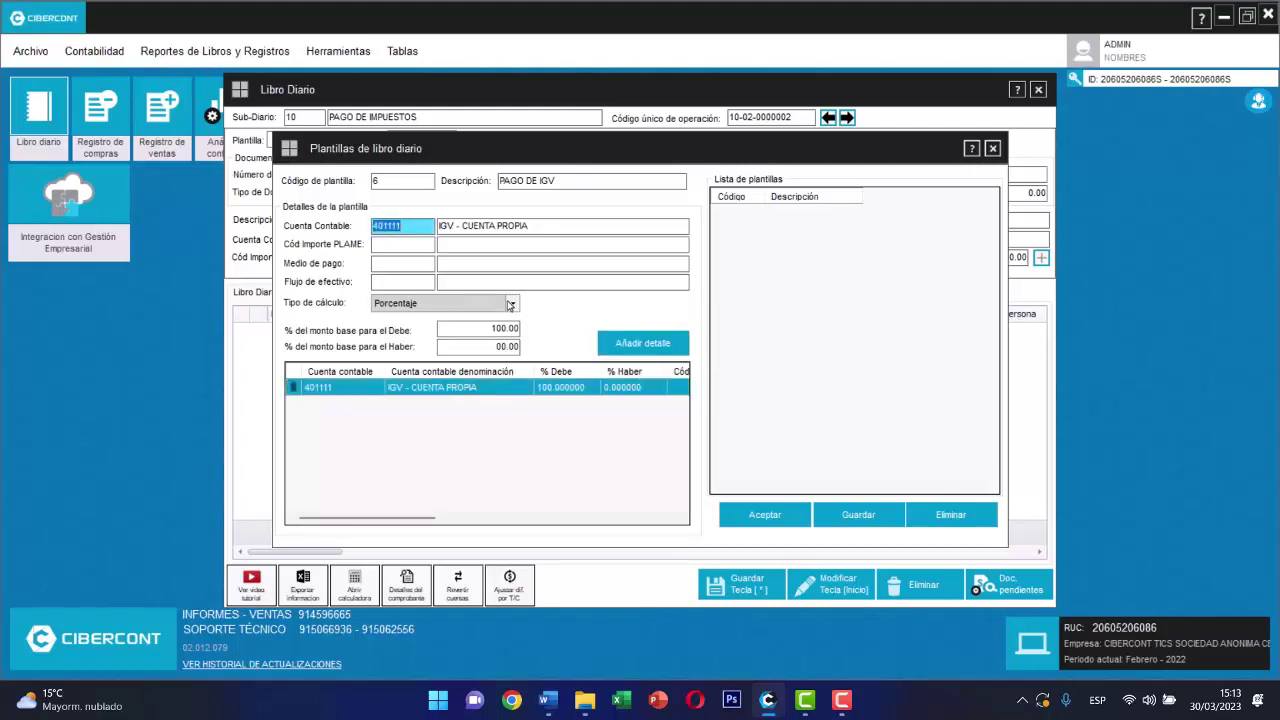
# Step: Enter account 1041111 for the second PAGO DE IGV line, with payment method 3 and cash flow 113
pyautogui.write('104')
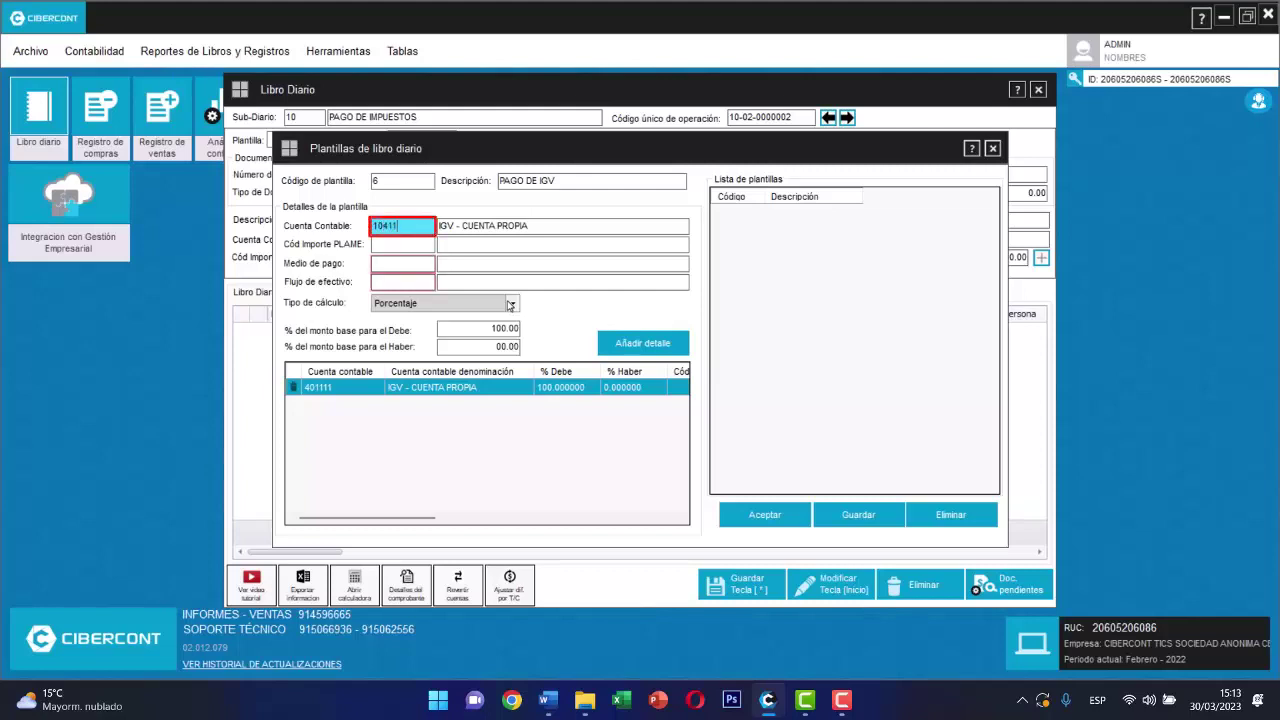
pyautogui.write('1111')
pyautogui.press('Return')
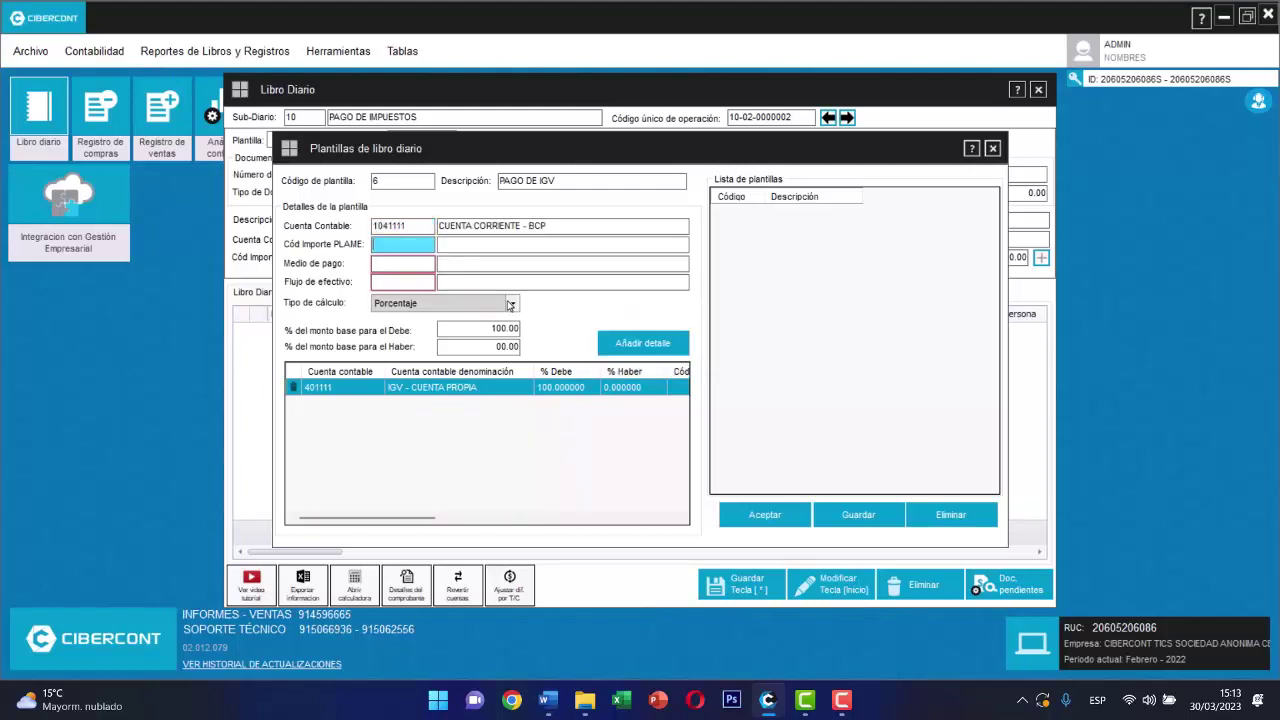
pyautogui.press('Return')
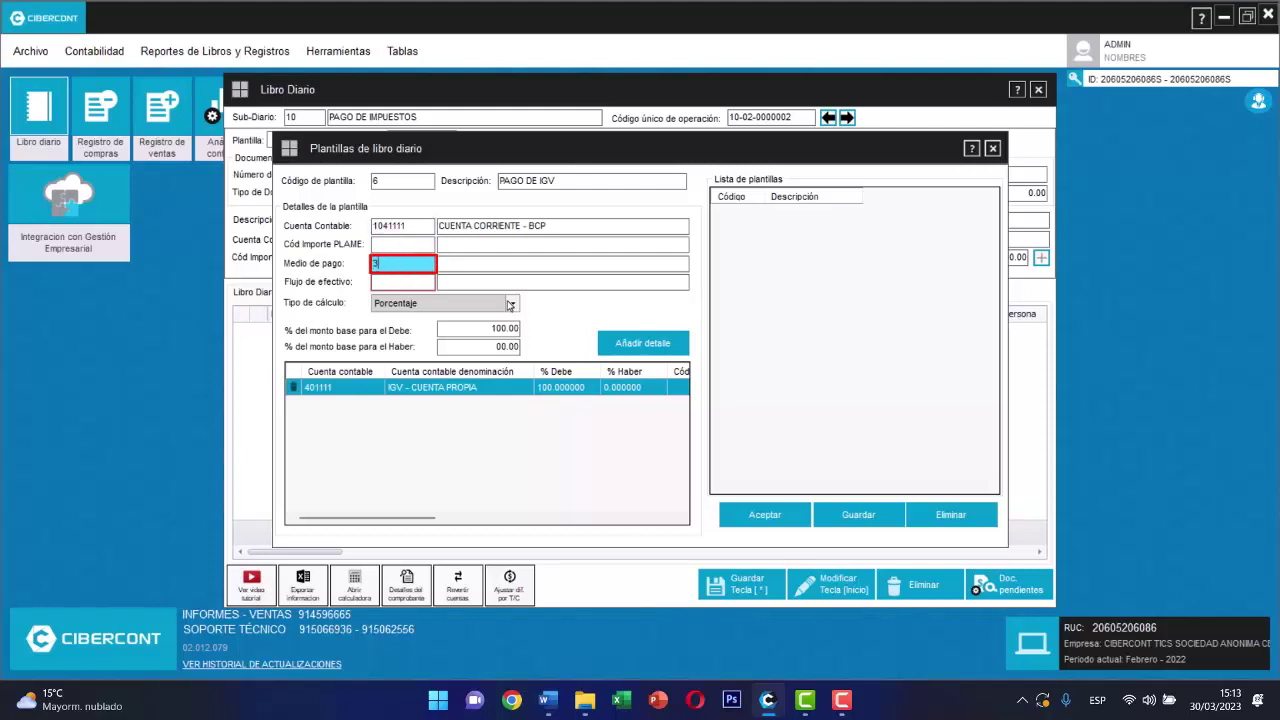
pyautogui.press('Return')
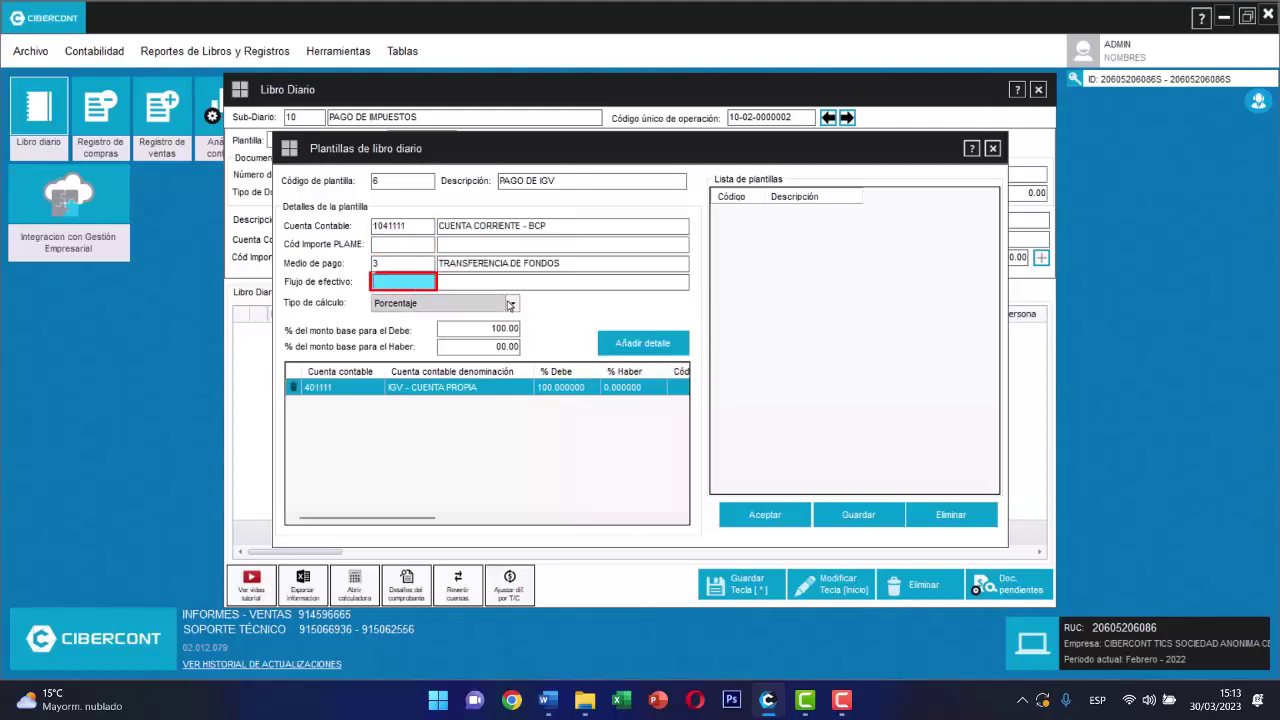
pyautogui.write('113')
pyautogui.press('Return')
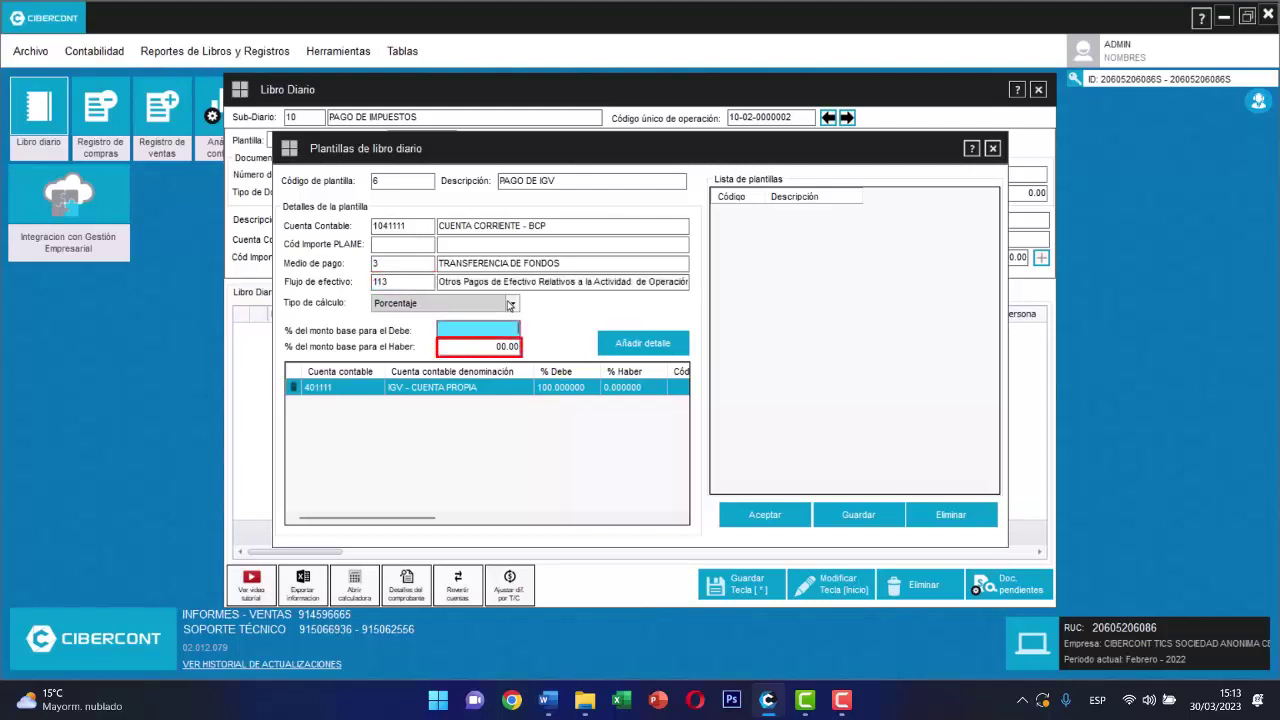
# Step: Set the BCP account line to 0% Debe and 100% Haber, add it, and save the PAGO DE IGV template
pyautogui.press('Return')
pyautogui.write('1')
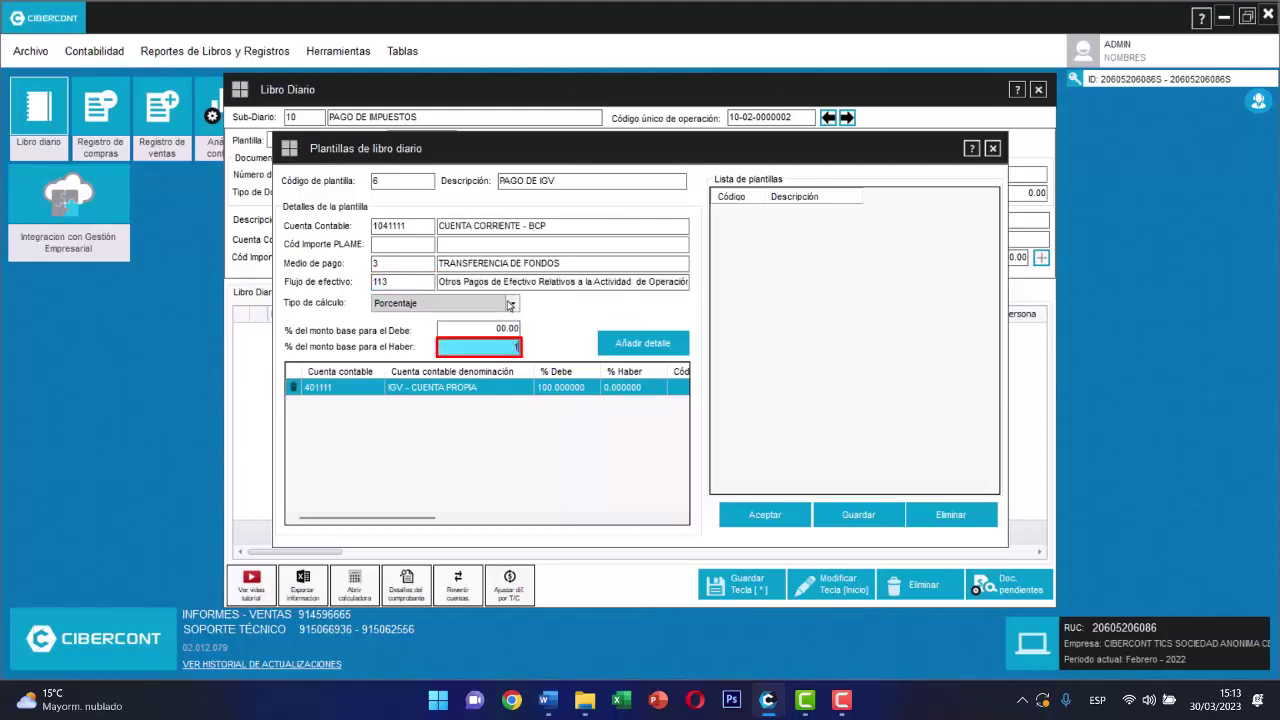
pyautogui.write('00')
pyautogui.press('Return')
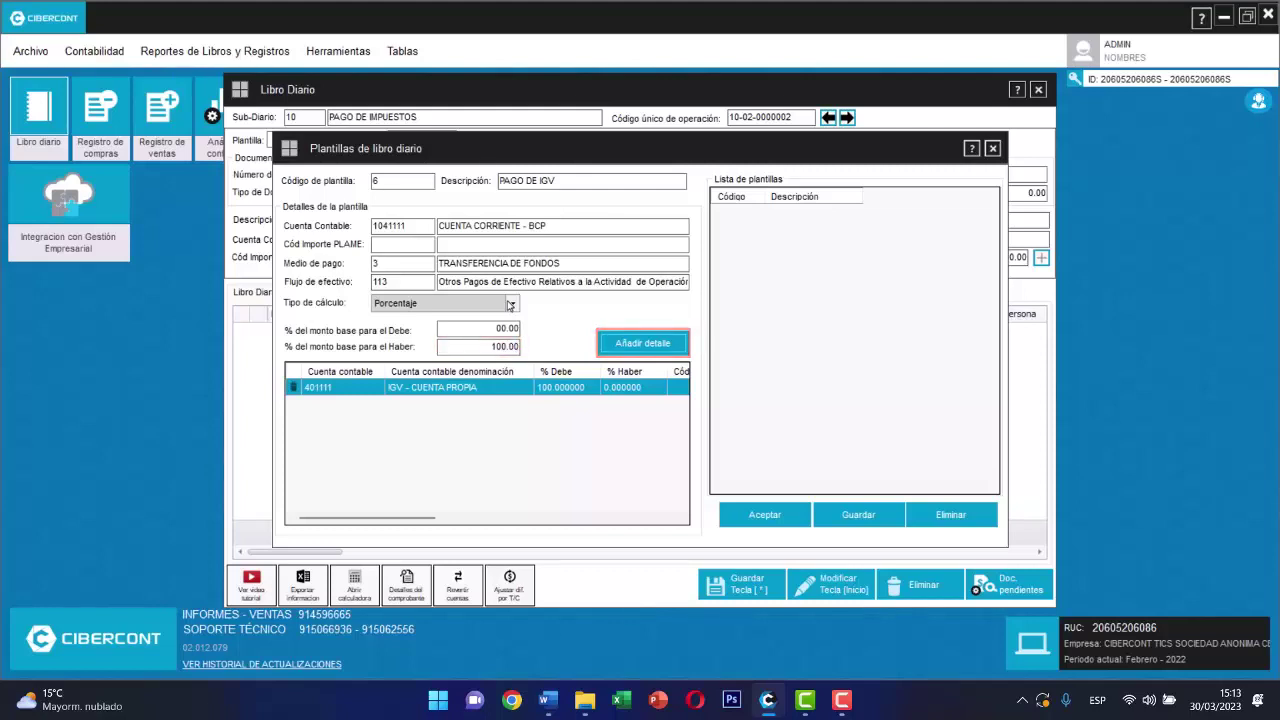
pyautogui.press('Return')
pyautogui.click(852, 518)
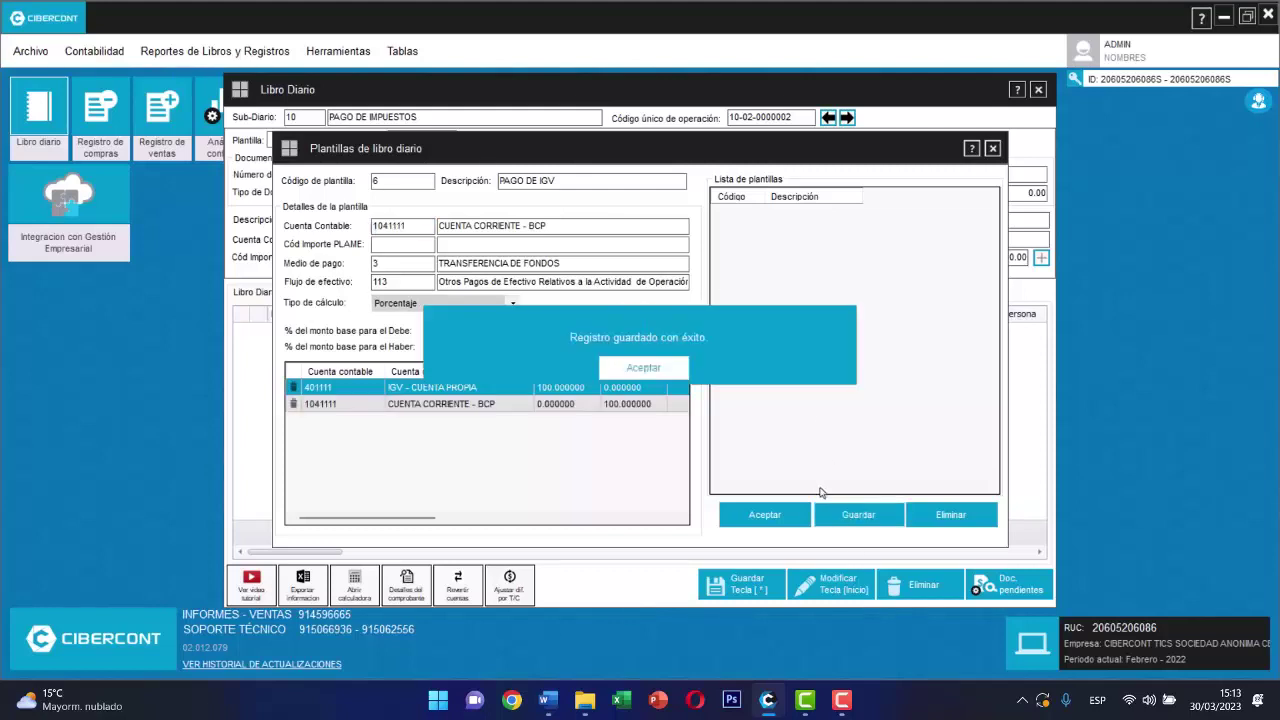
pyautogui.click(641, 370)
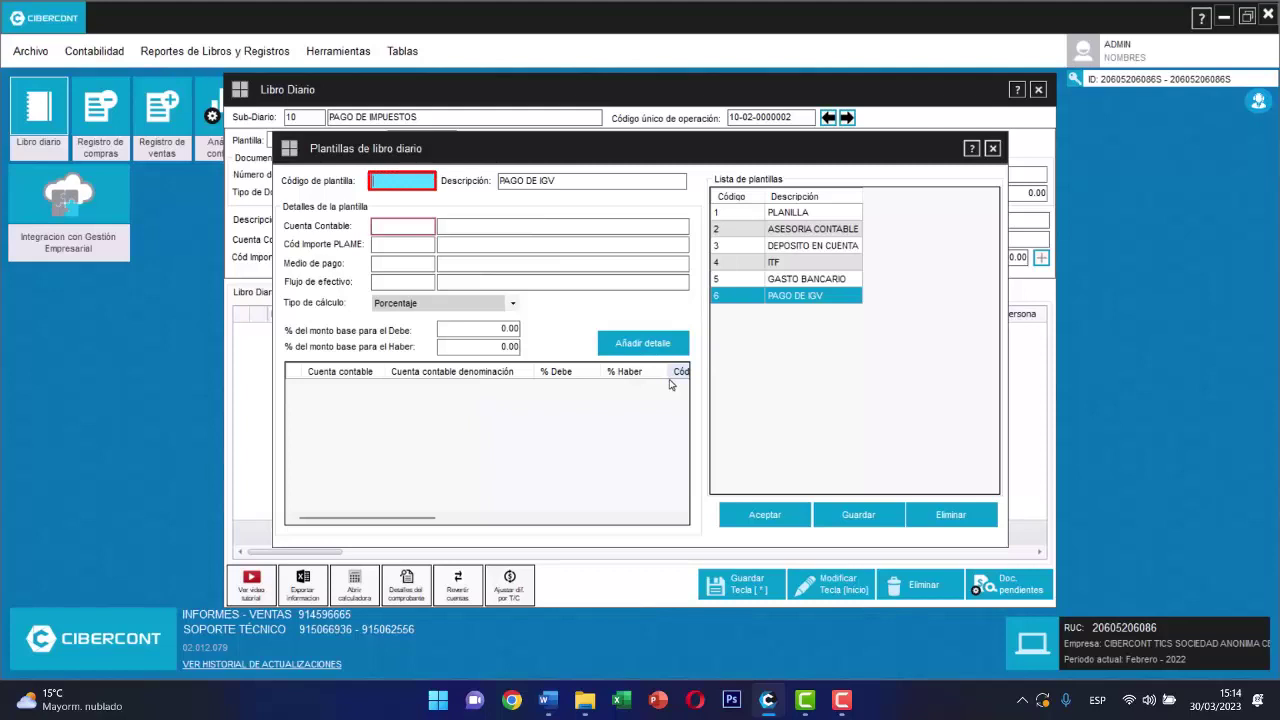
# Step: Start another journal template with code 7 and the description PAGO A CUENTA
pyautogui.write('7')
pyautogui.press('Tab')
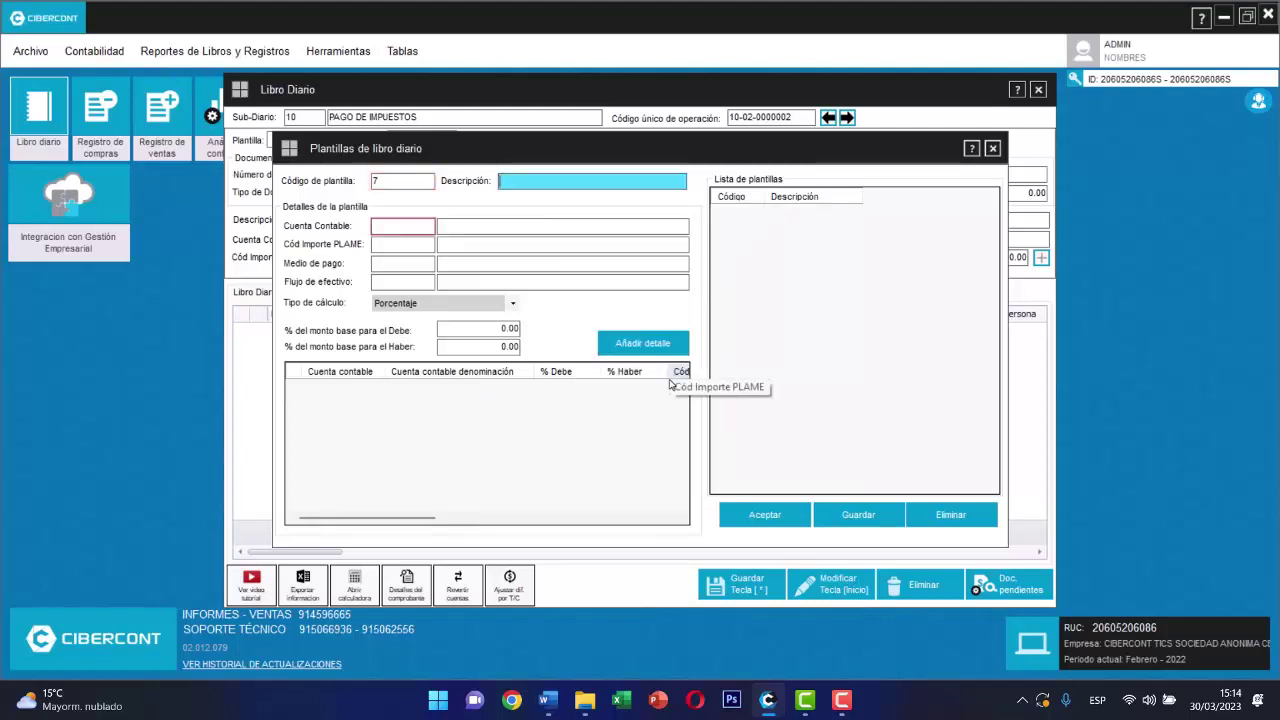
pyautogui.write('PAGO A CUENTA')
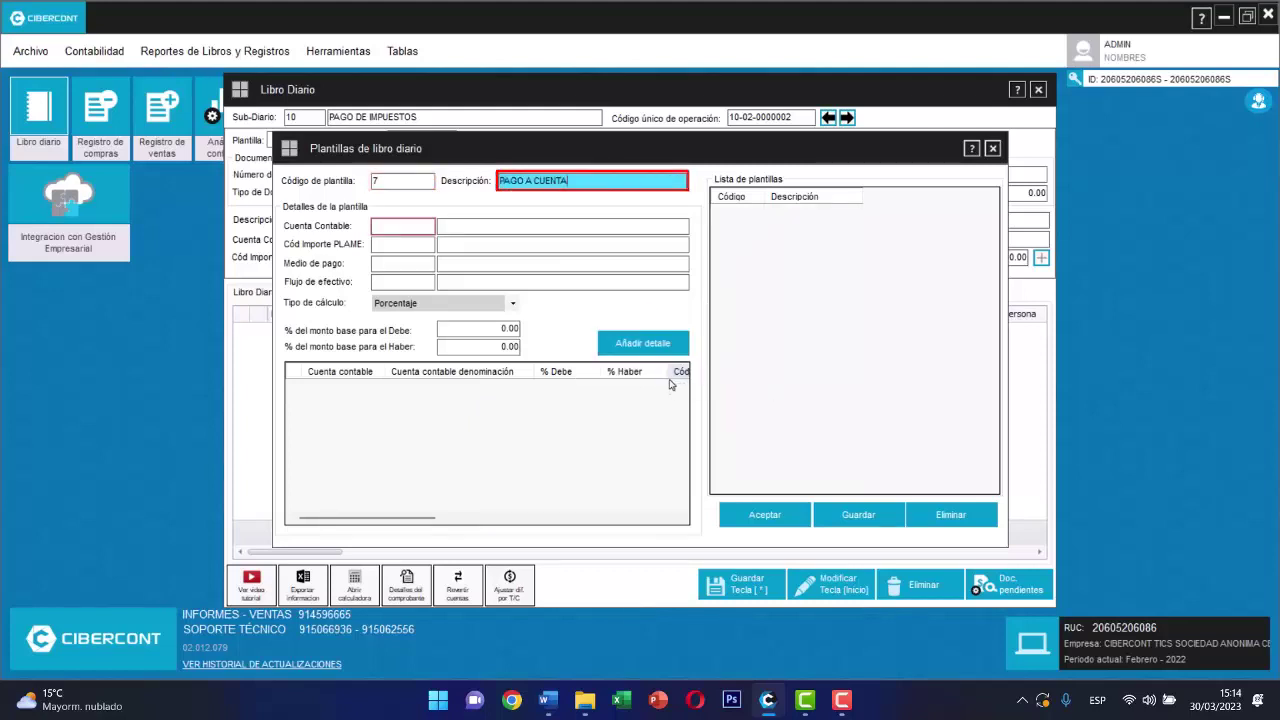
pyautogui.press('Tab')
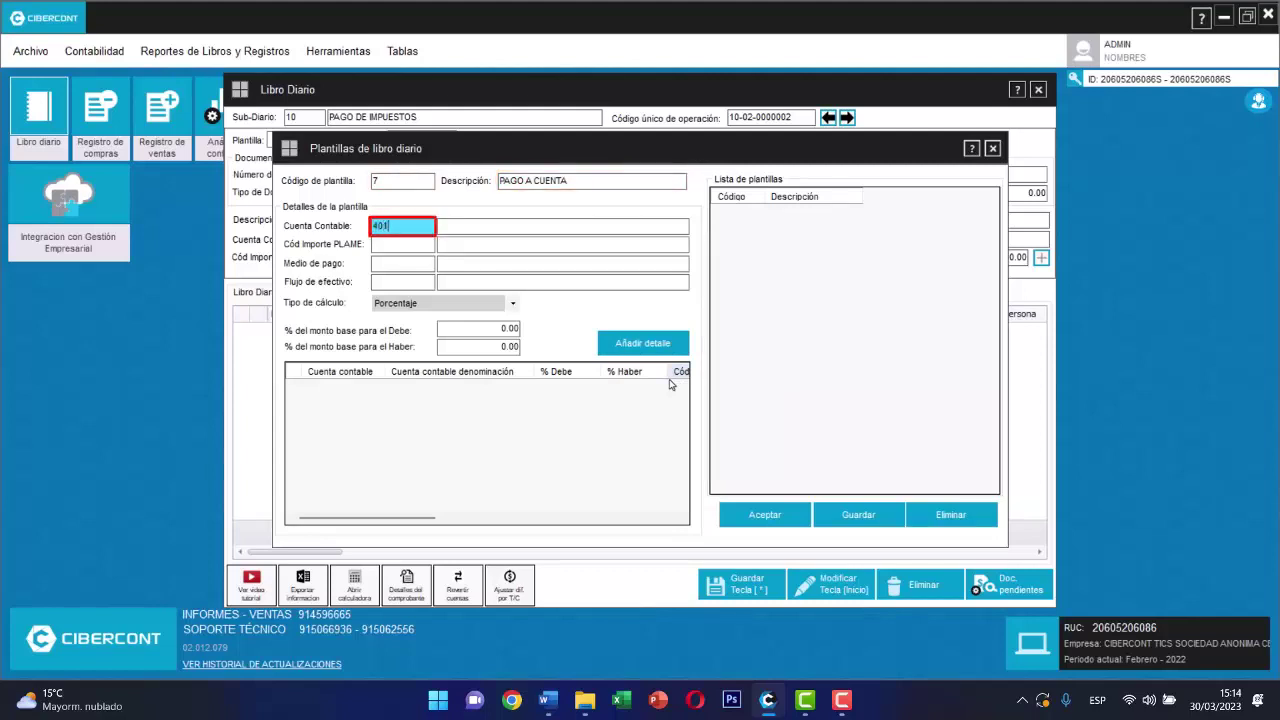
# Step: Add a detail line for account 401711 to the PAGO A CUENTA template, with 100% in Debe and 0% in Haber
pyautogui.write('401711')
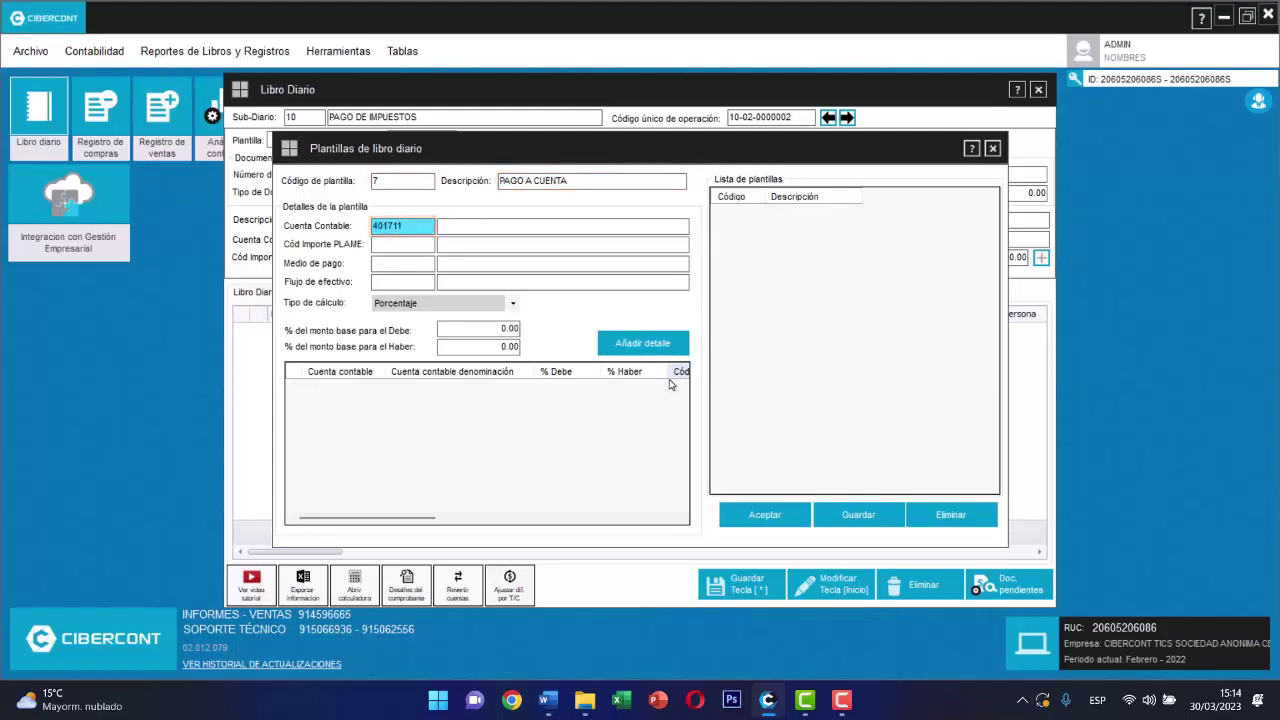
pyautogui.press('Tab')
pyautogui.press('Tab')
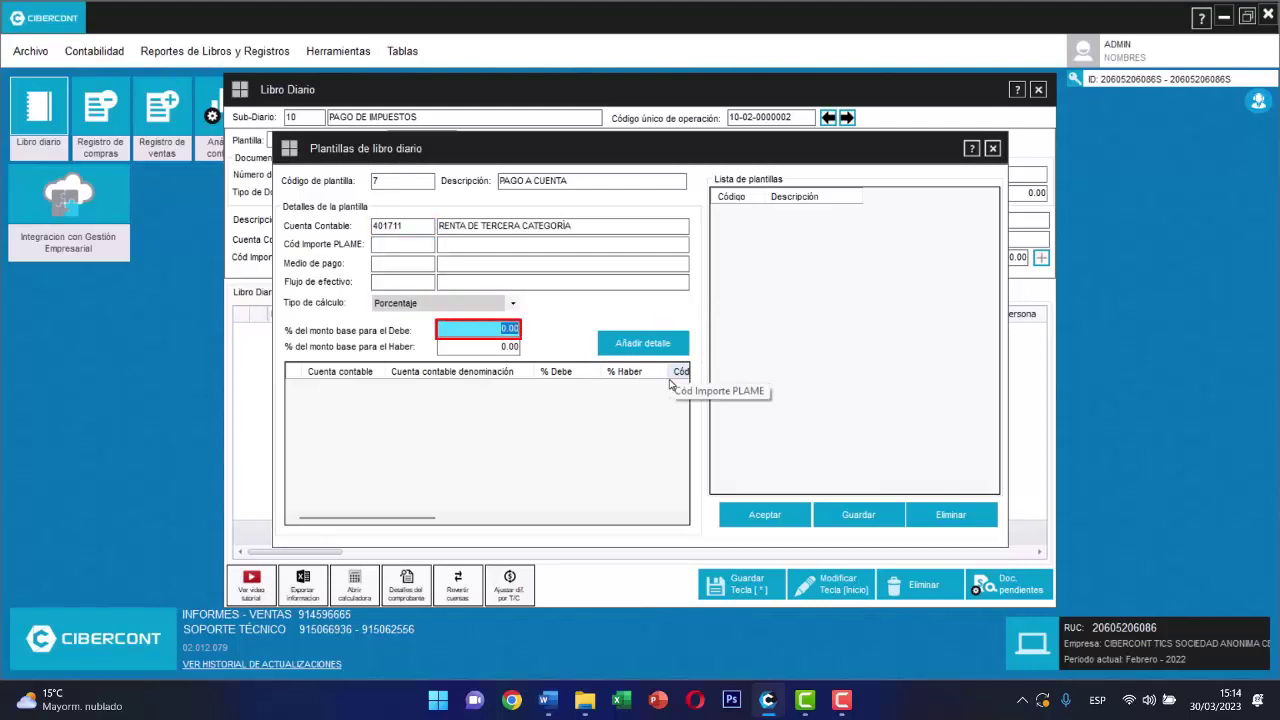
pyautogui.write('100')
pyautogui.press('Tab')
pyautogui.write('00')
pyautogui.press('Tab')
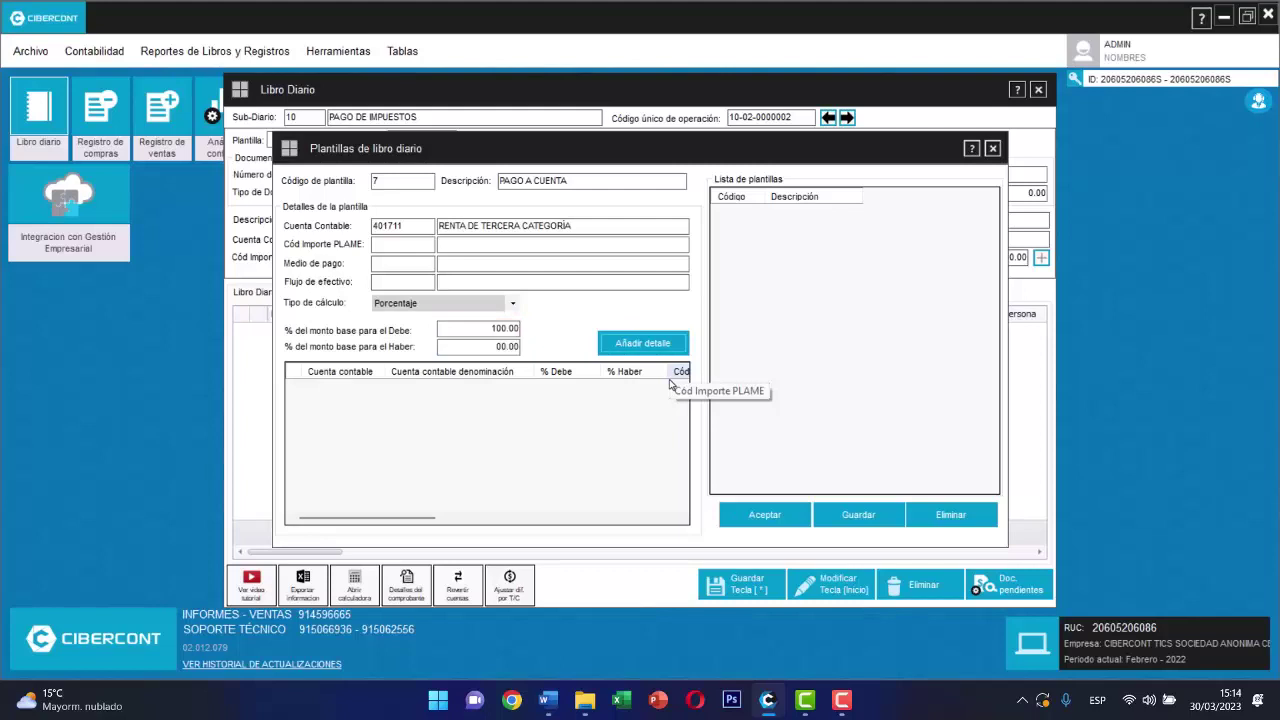
pyautogui.press('Return')
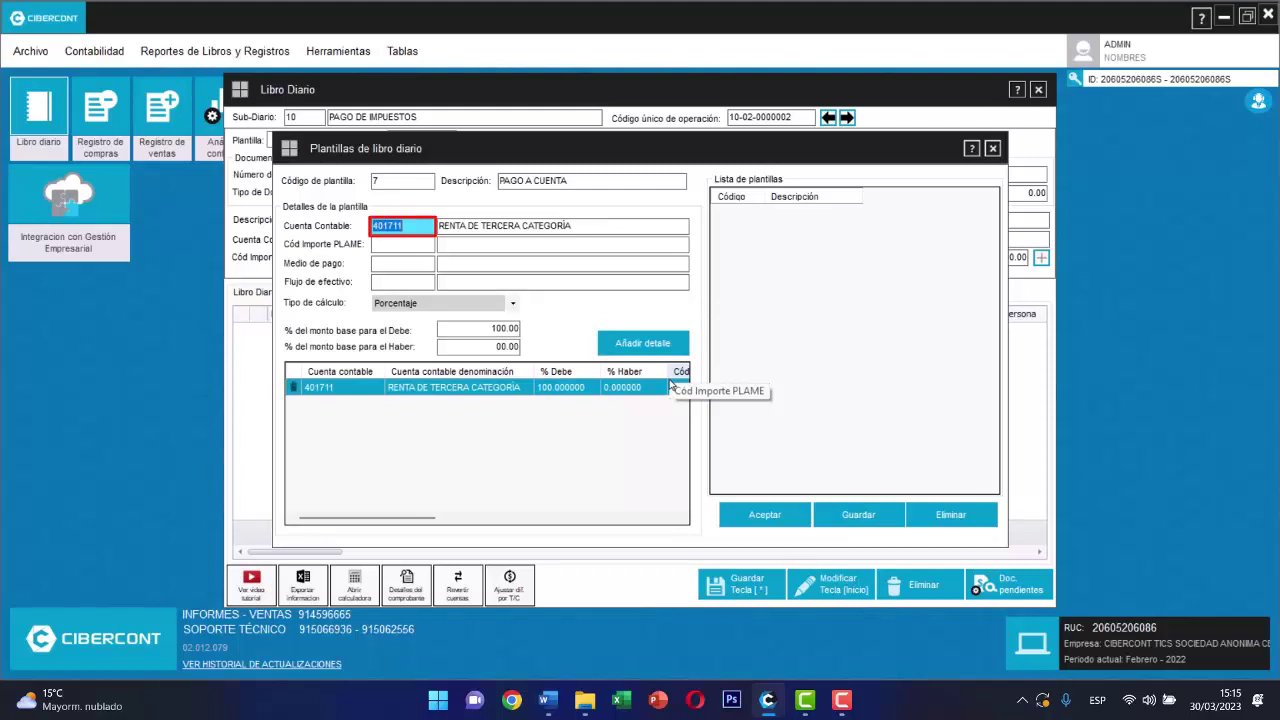
# Step: Enter account 1041111 for the second PAGO A CUENTA line, with payment method 3 and cash flow 113
pyautogui.write('104')
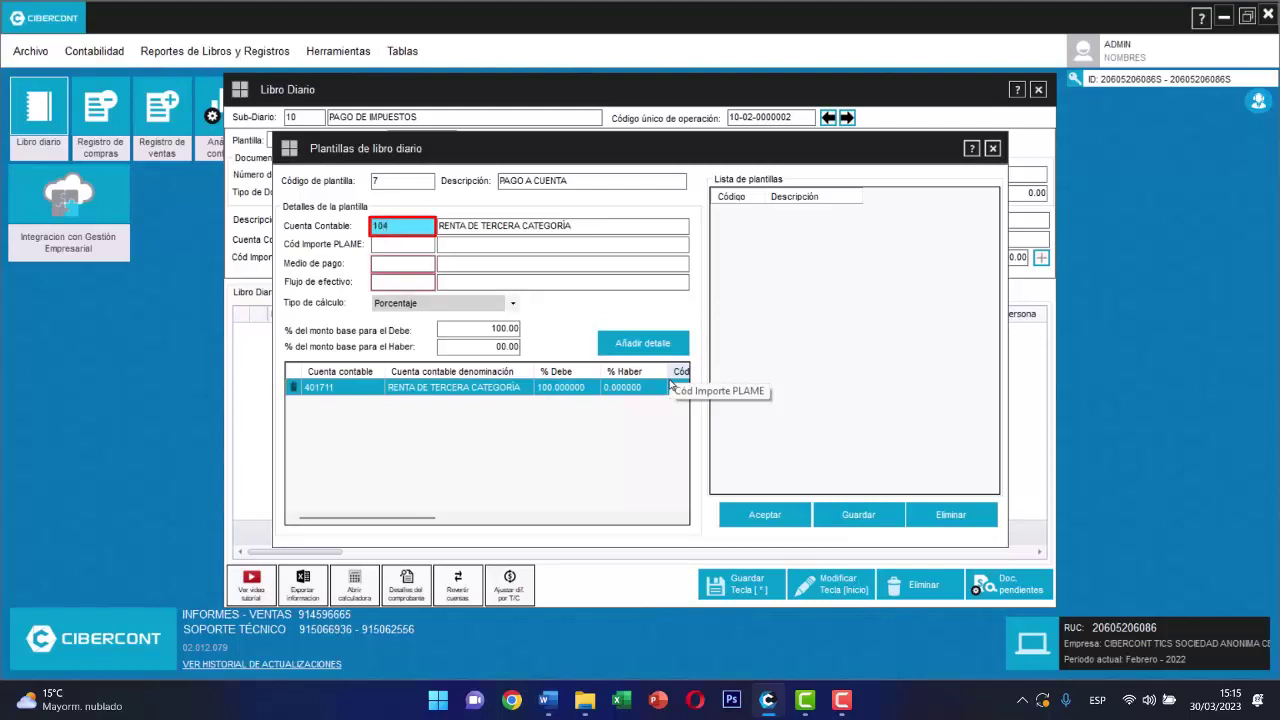
pyautogui.write('1111')
pyautogui.press('Return')
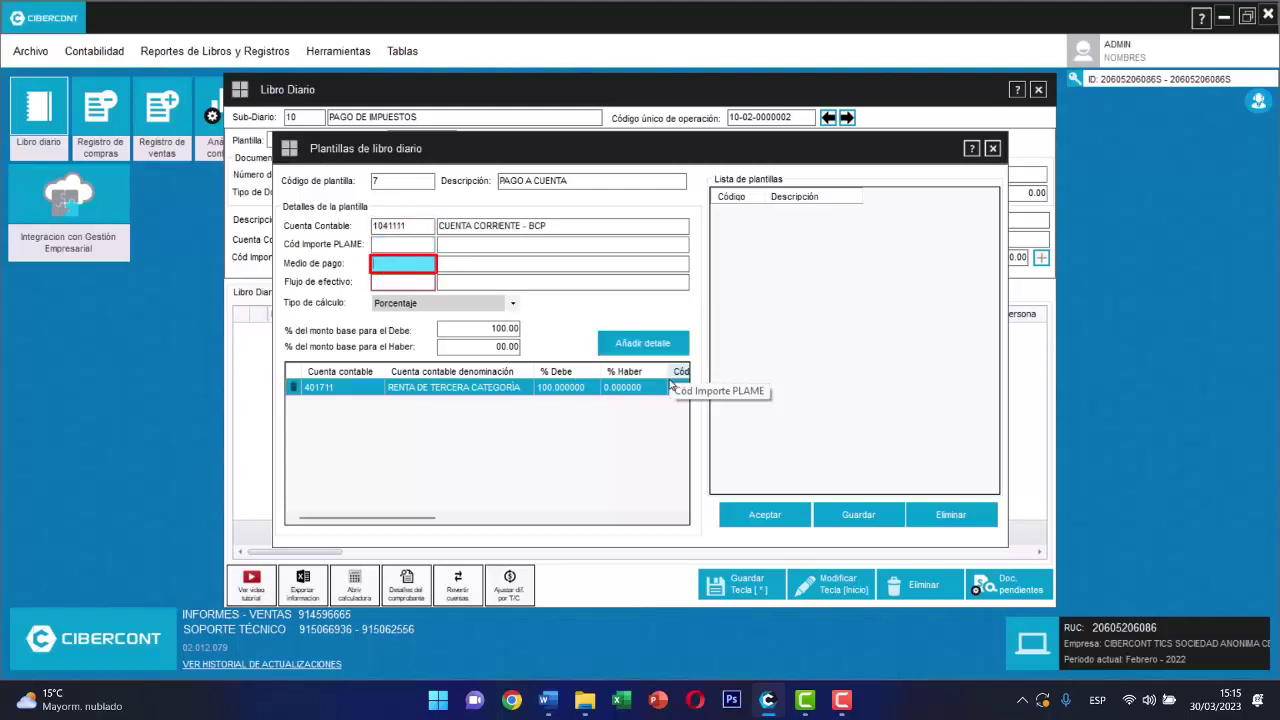
pyautogui.write('3')
pyautogui.press('Return')
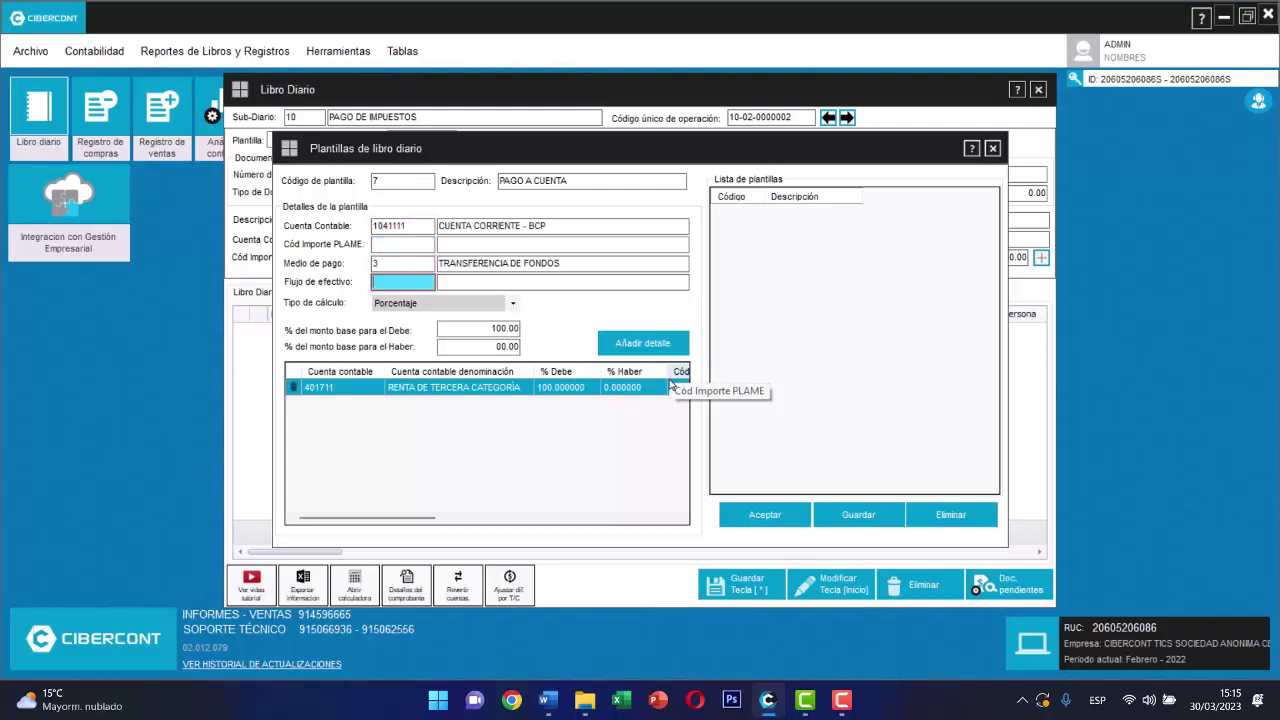
pyautogui.write('113')
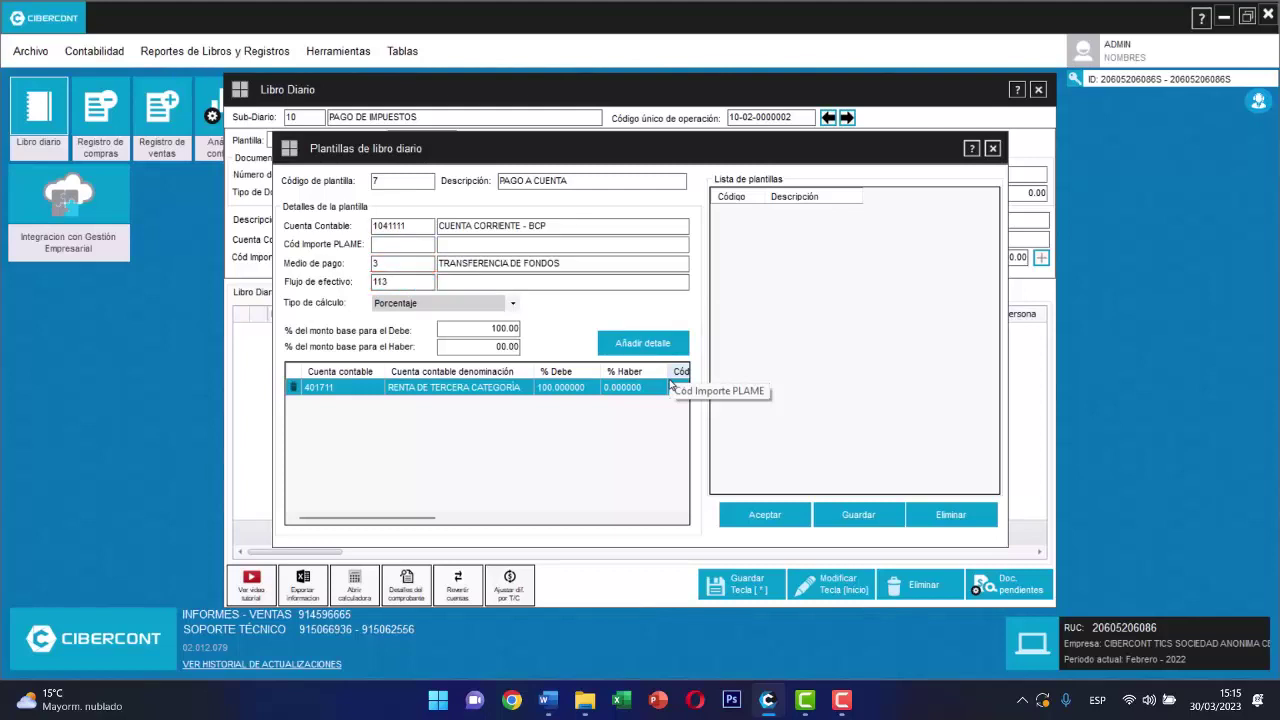
pyautogui.press('Return')
# Step: Add the BCP account line with 0% Debe and 100% Haber, then save the PAGO A CUENTA template and close the templates window
pyautogui.press('Return')
pyautogui.press('Return')
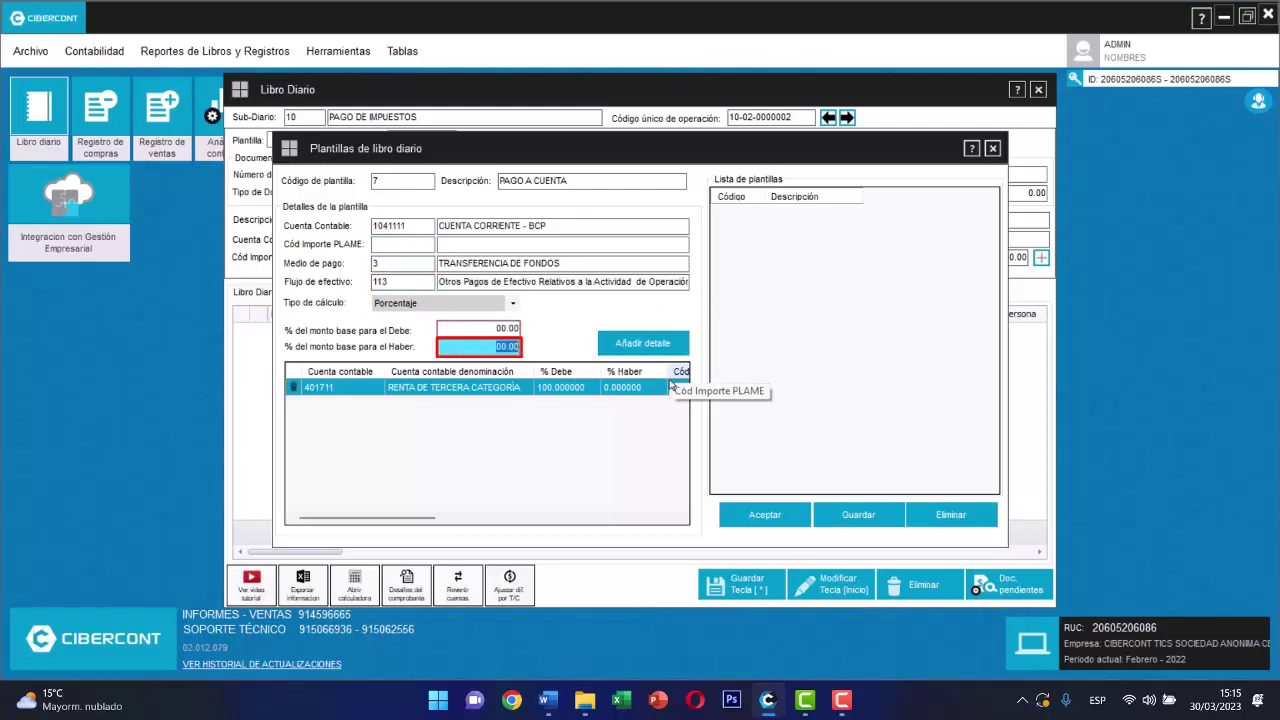
pyautogui.write('100')
pyautogui.press('Return')
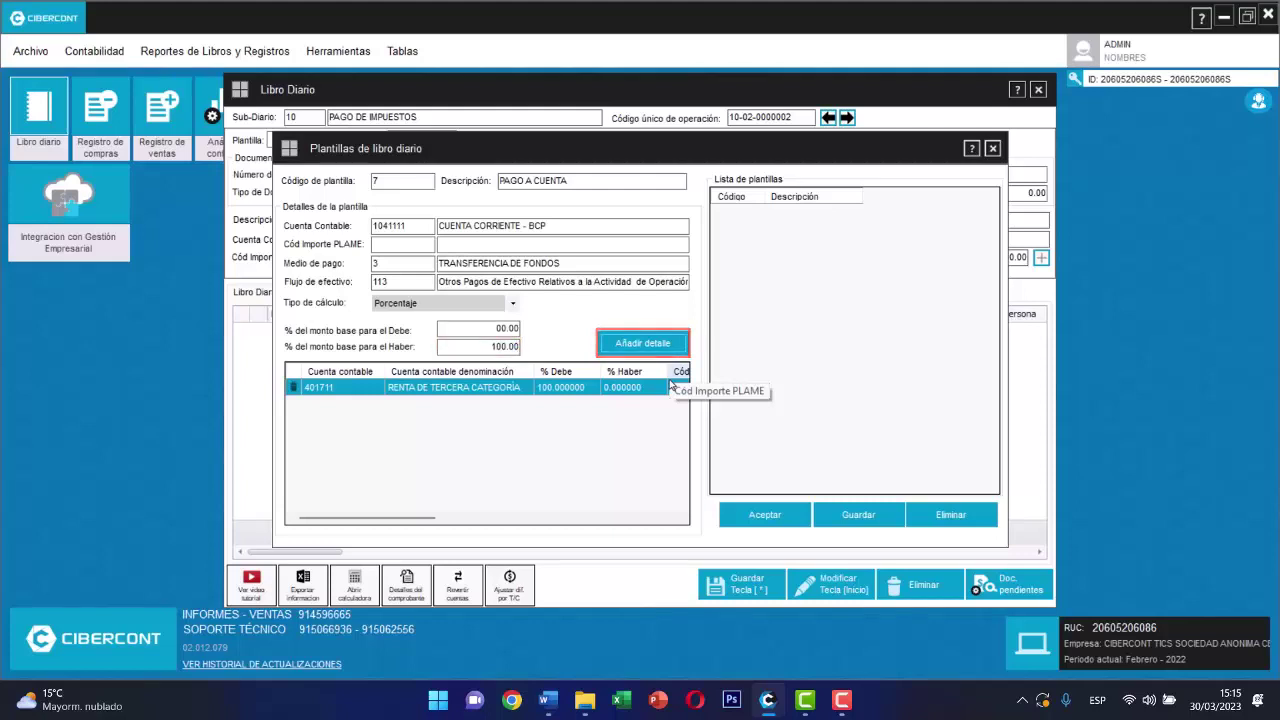
pyautogui.press('Return')
pyautogui.click(830, 518)
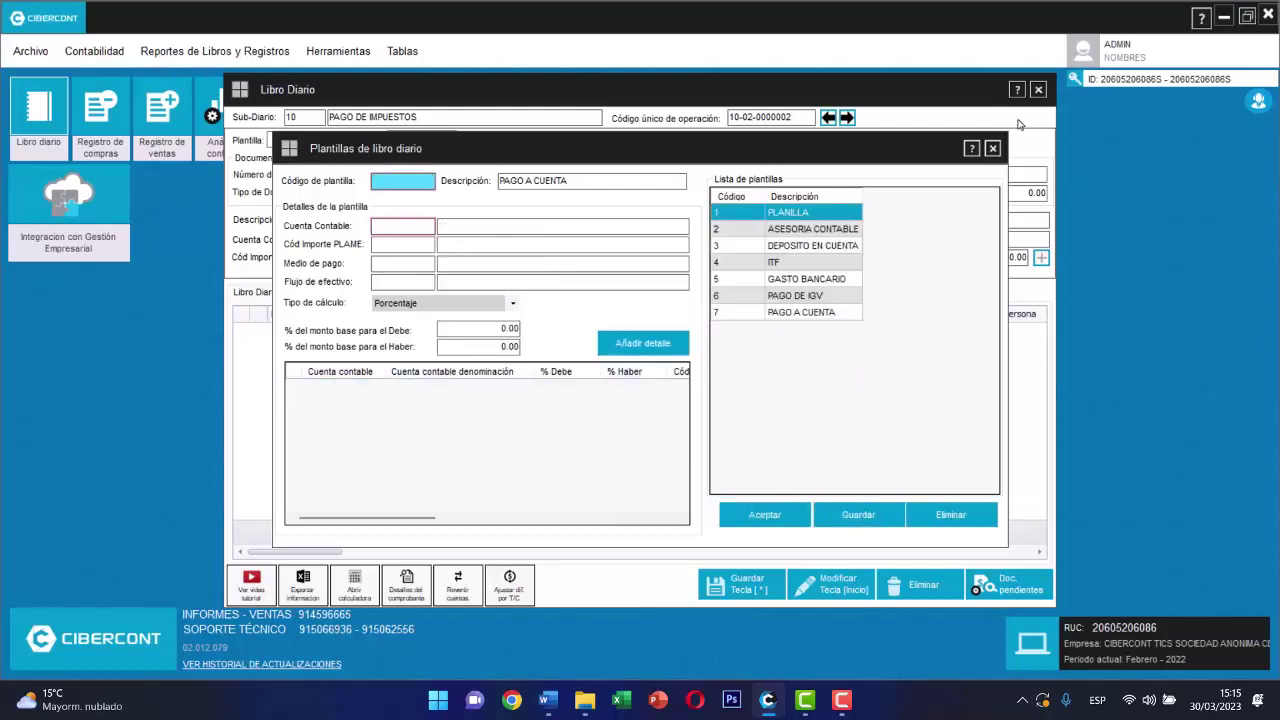
pyautogui.click(992, 148)
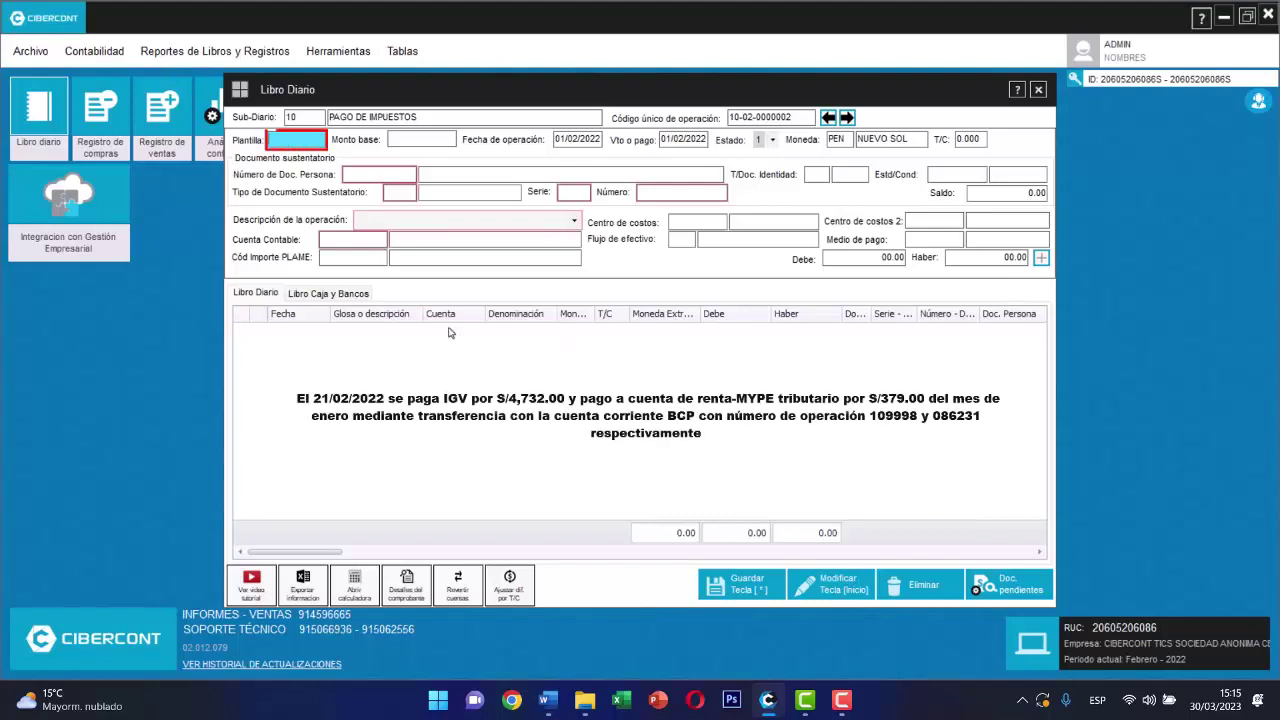
# Step: Start the journal entry with template 6, base amount 4732, and 21/02/2022 as both operation date and payment due date
pyautogui.write('6')
pyautogui.press('Return')
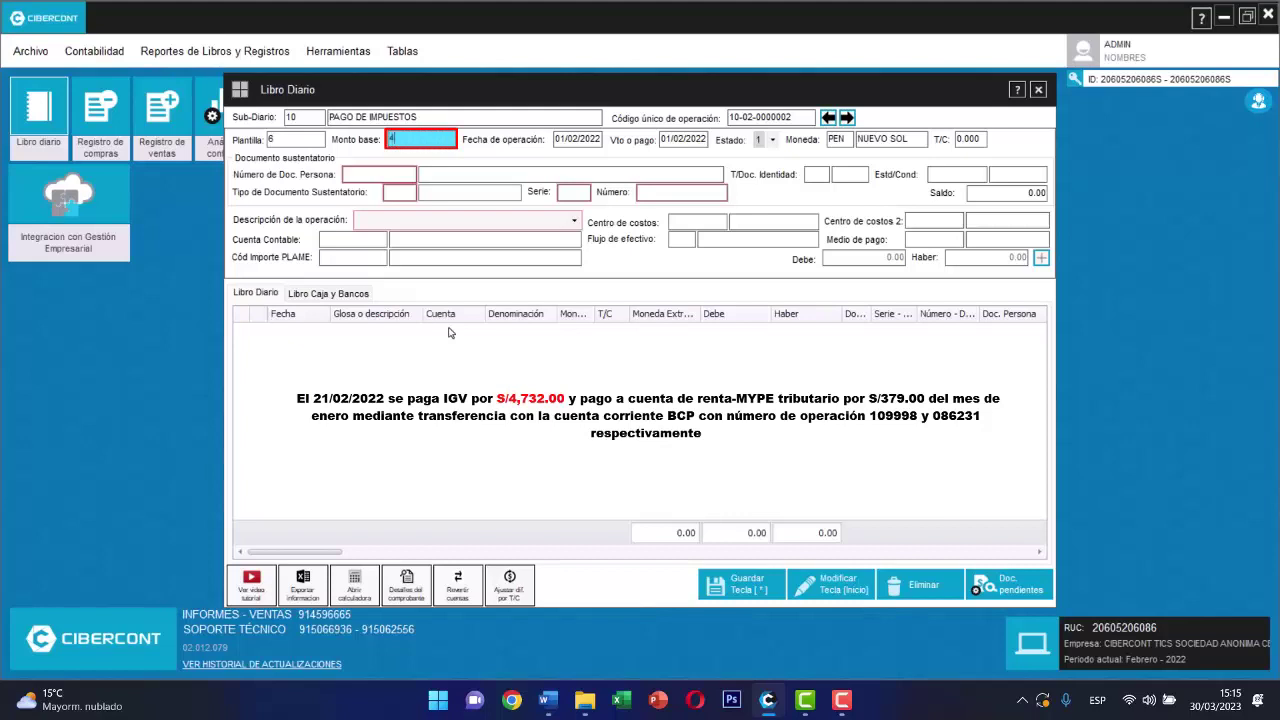
pyautogui.write('4732')
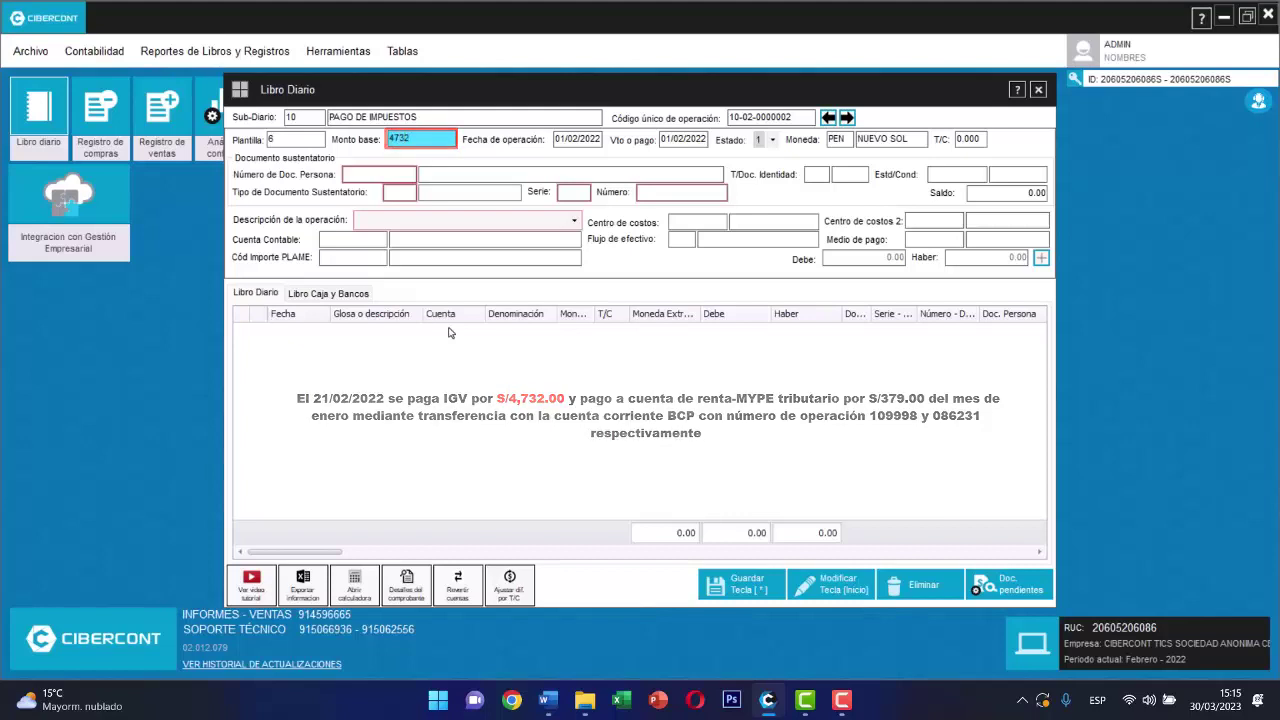
pyautogui.press('Return')
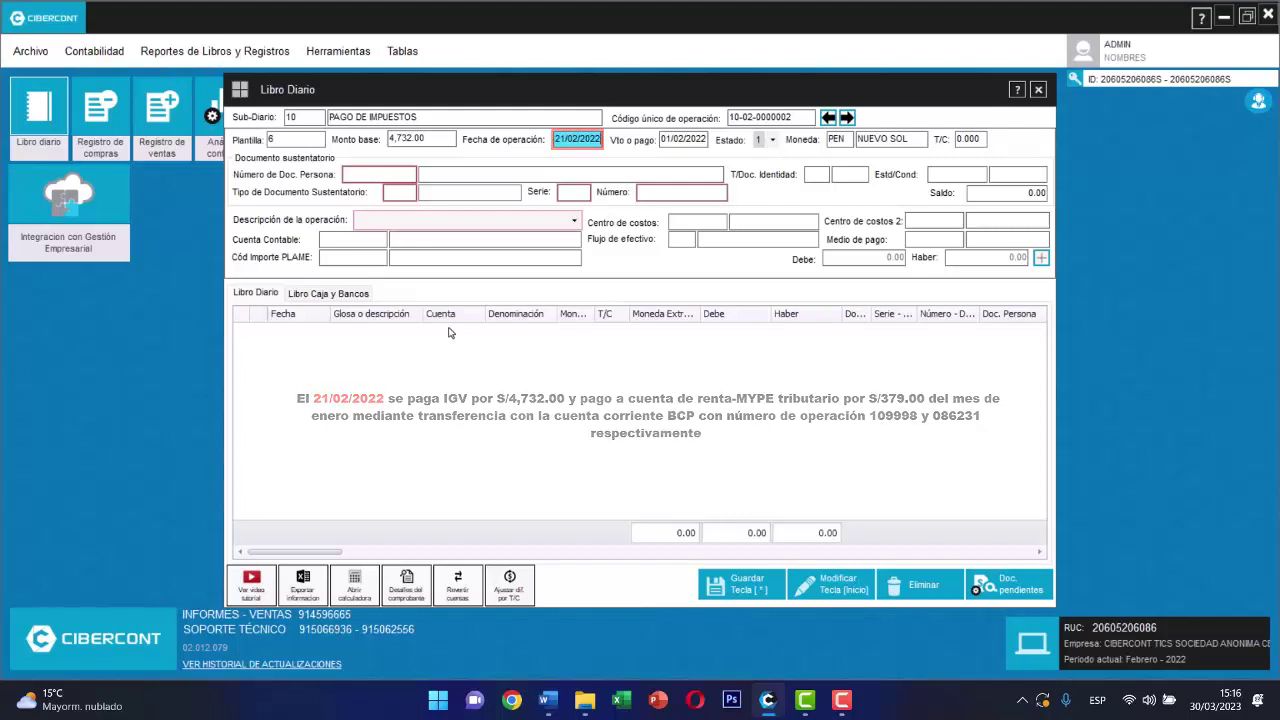
pyautogui.press('Return')
pyautogui.press('Return')
pyautogui.press('Return')
pyautogui.press('Return')
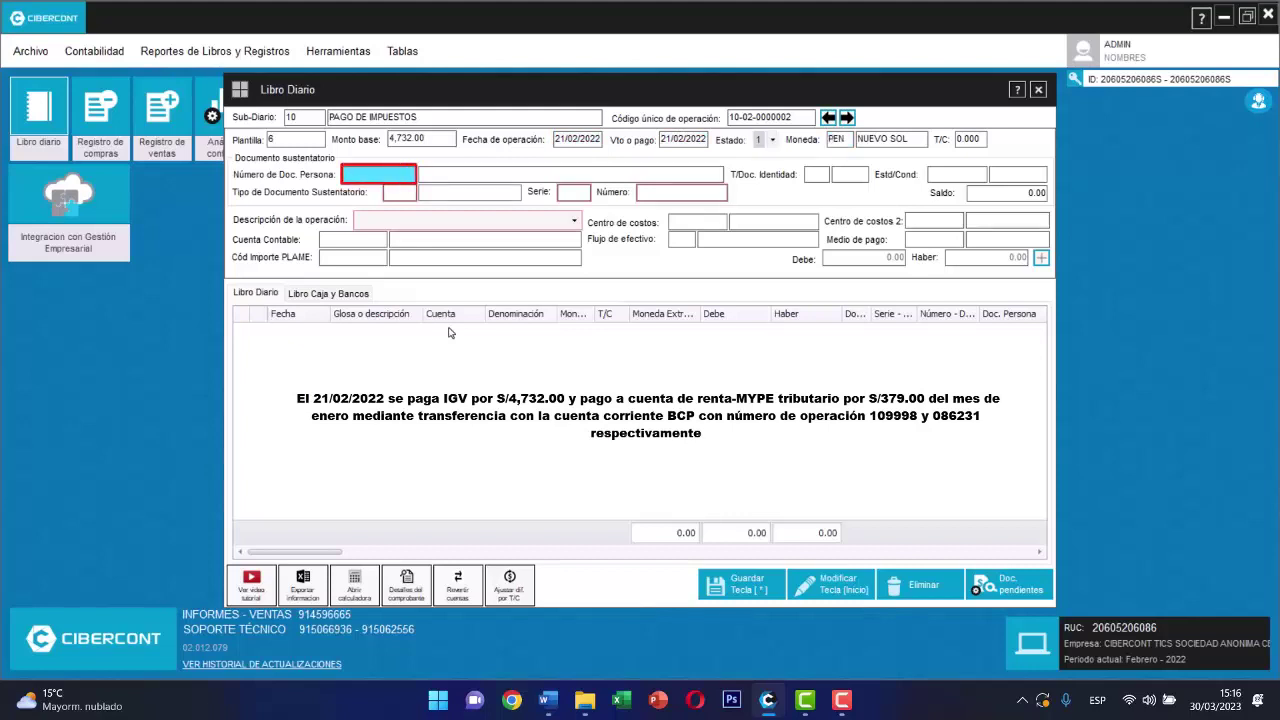
# Step: Fill in the supporting document with the company's RUC, document type 13, series 0002 and number 109998
pyautogui.hotkey('ctrl', 'v')
pyautogui.press('Return')
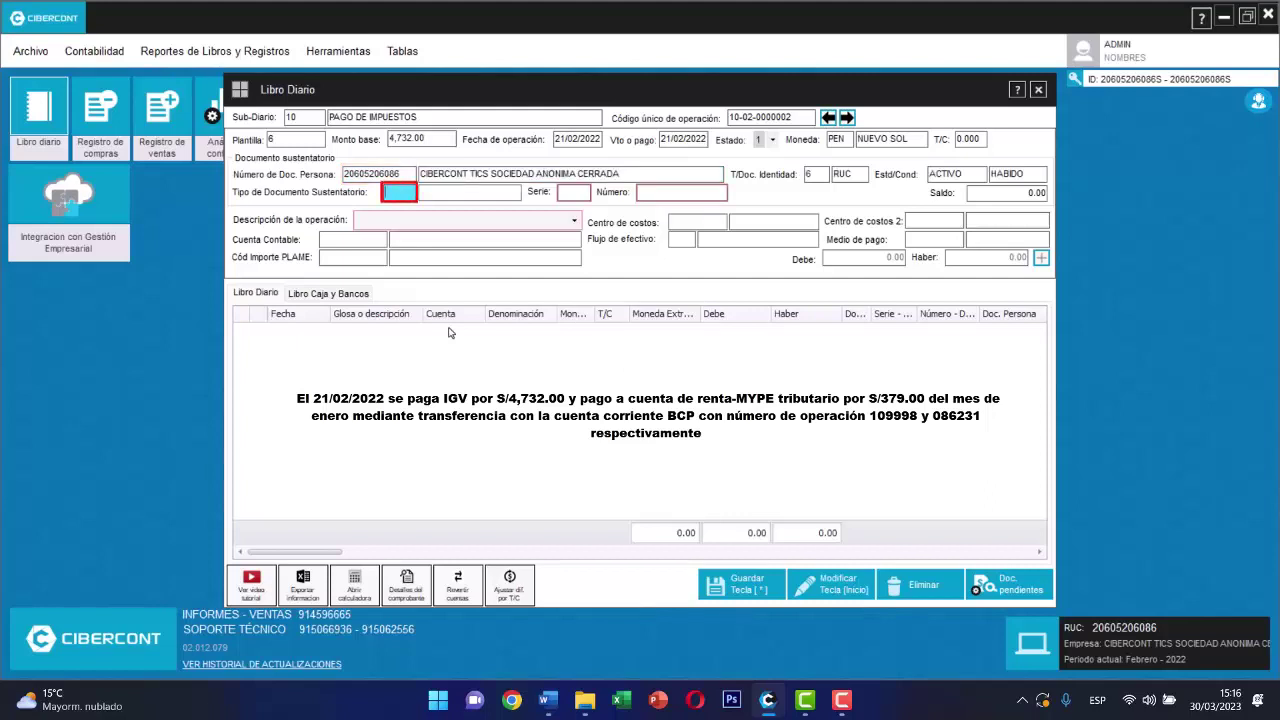
pyautogui.write('13')
pyautogui.press('Return')
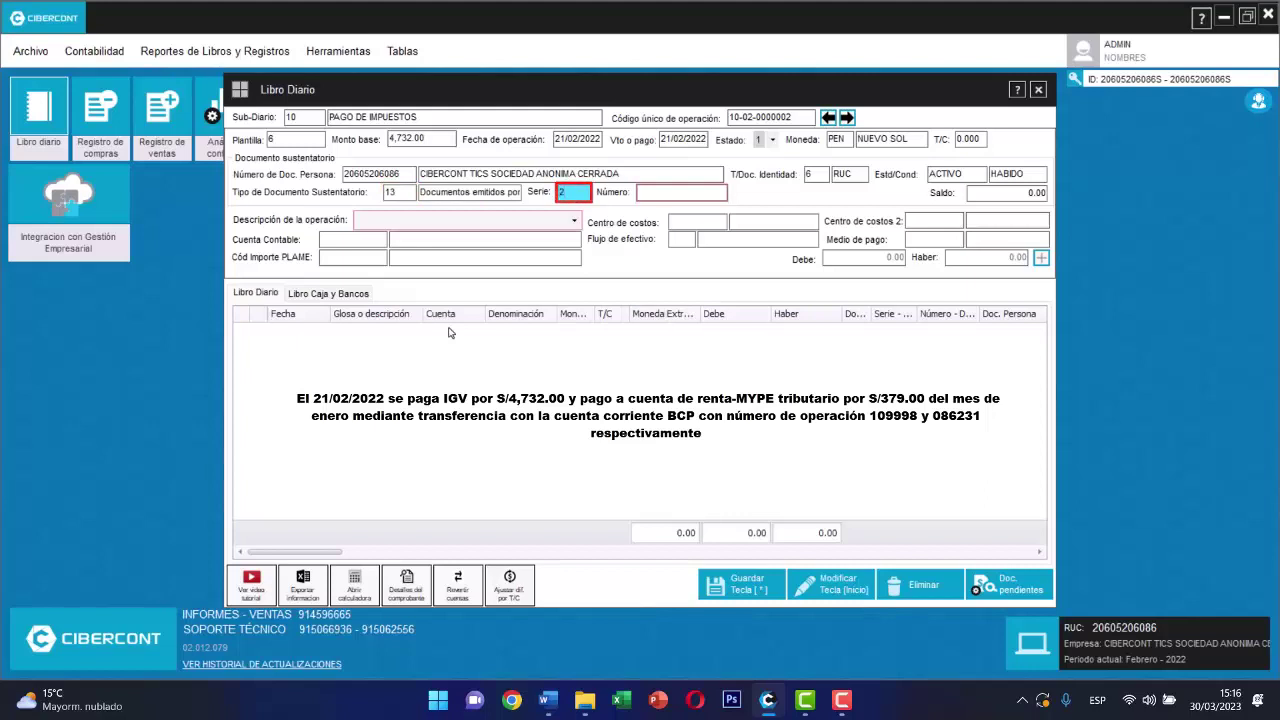
pyautogui.press('Return')
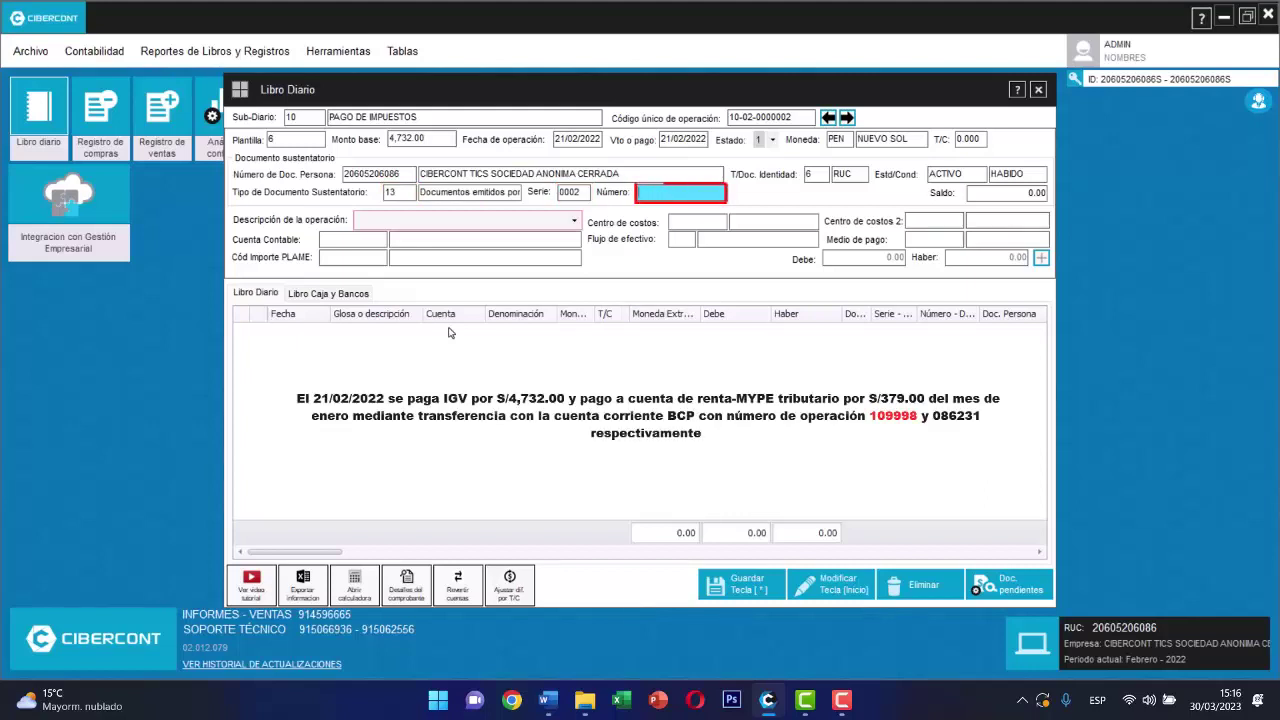
pyautogui.write('1099')
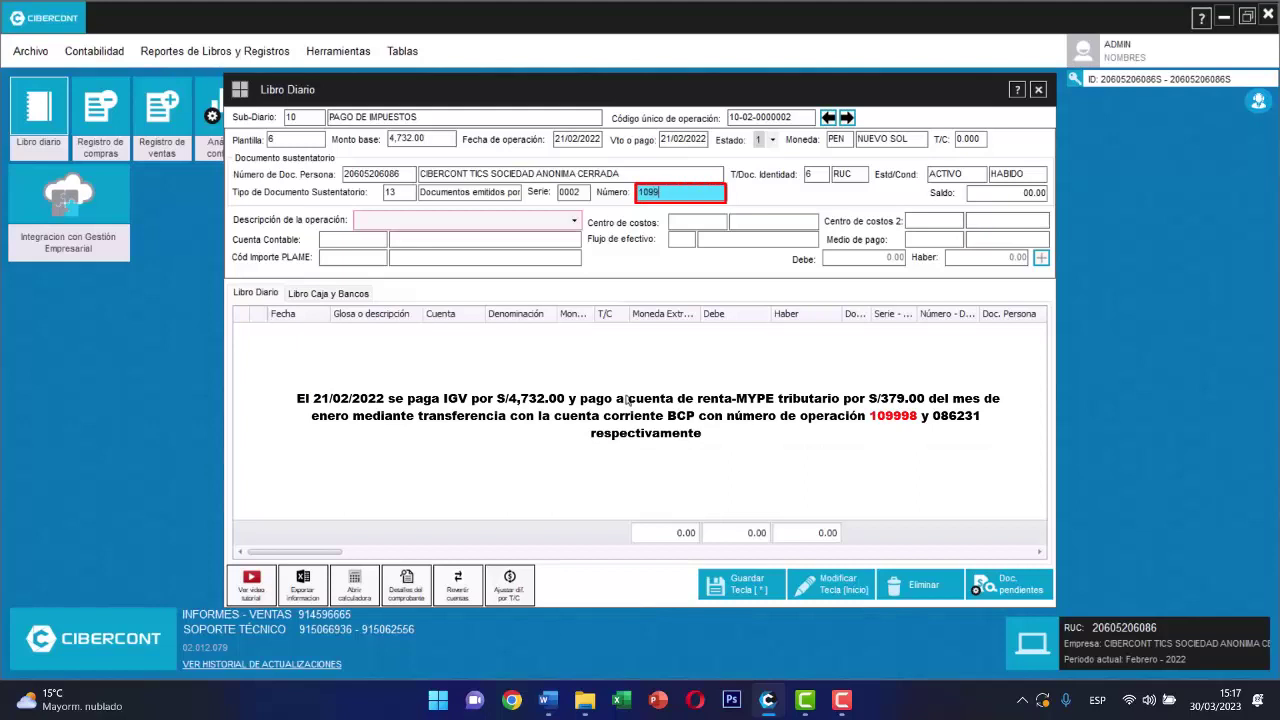
pyautogui.write('98')
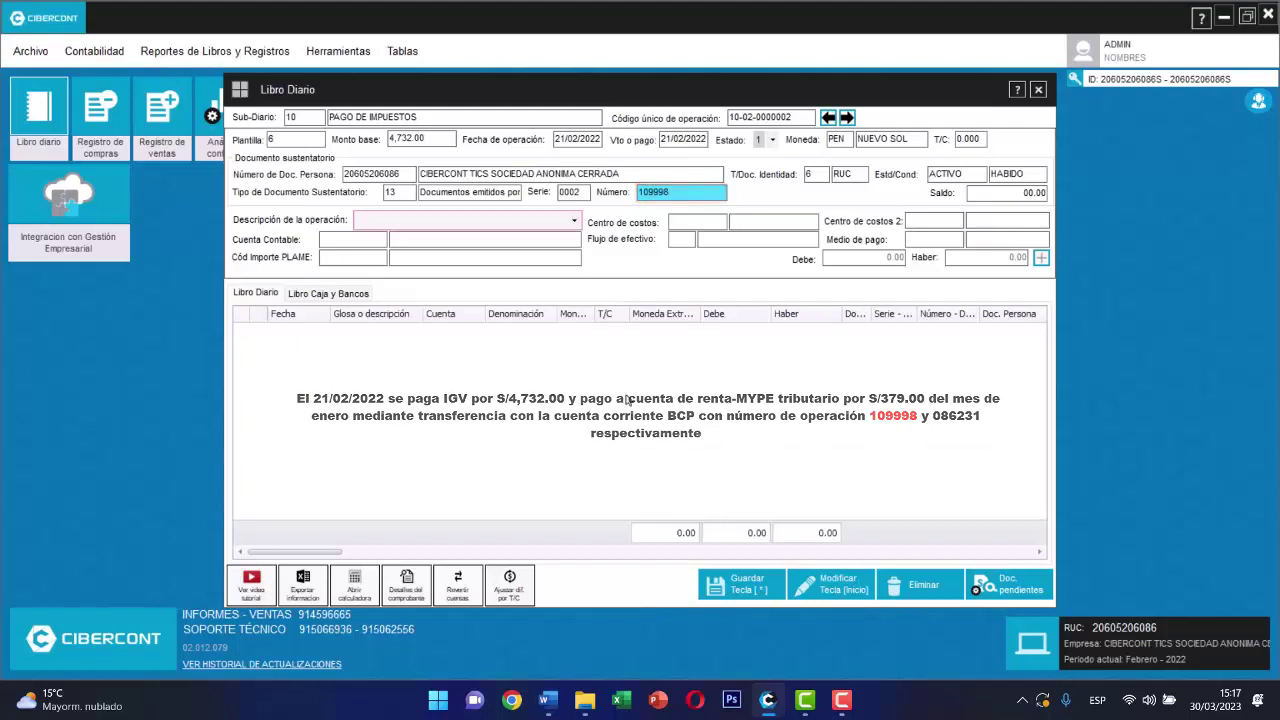
pyautogui.press('Return')
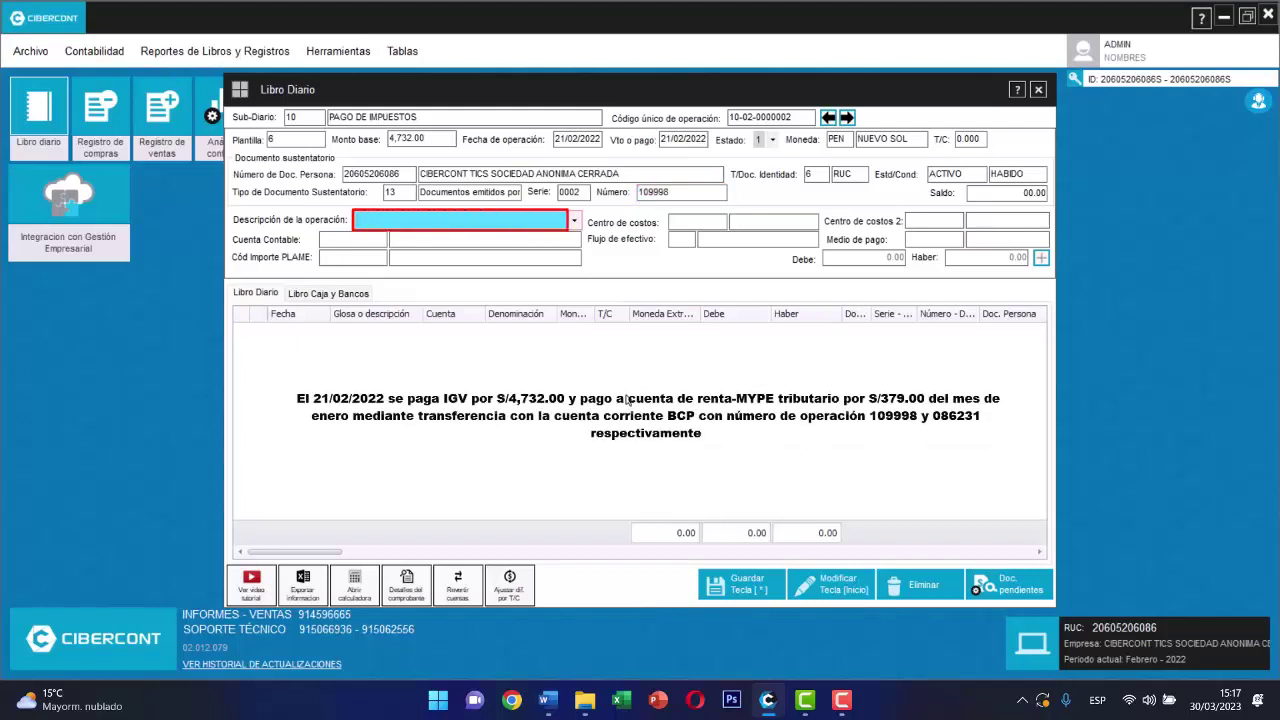
# Step: Add the template's journal lines with the description PAGO DE IGV and save the record
pyautogui.press('Down')
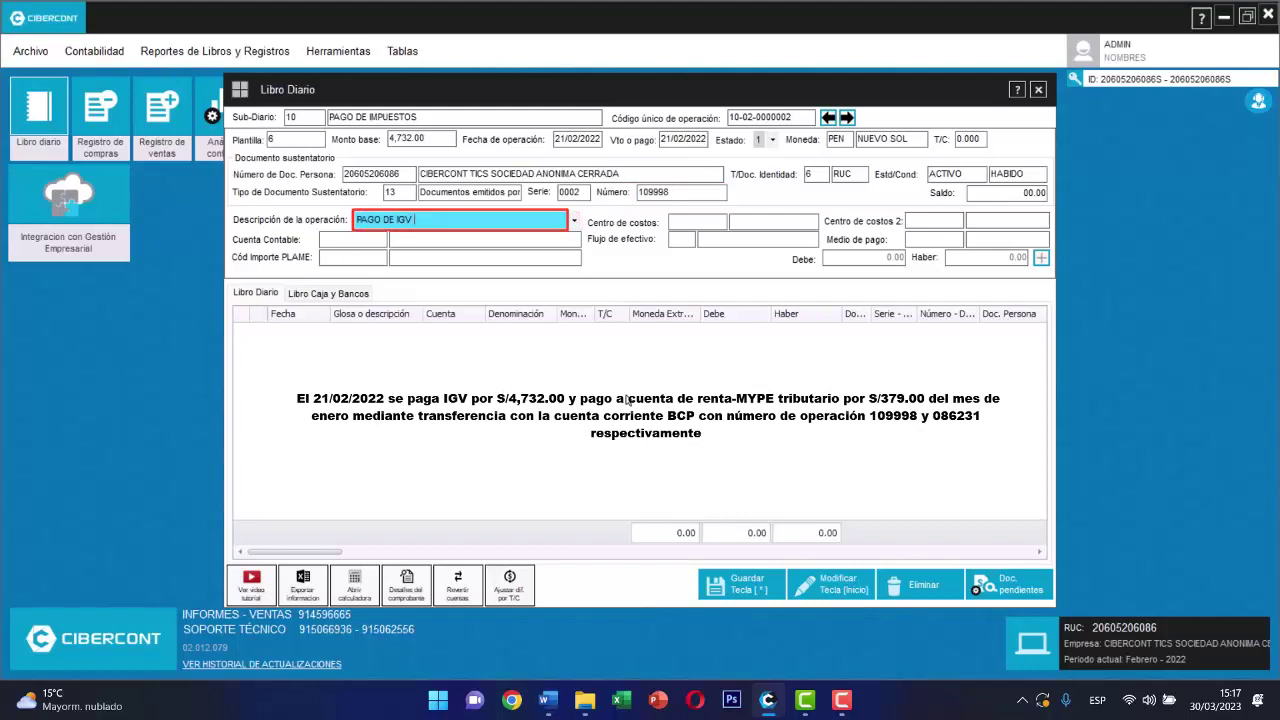
pyautogui.press('Return')
pyautogui.press('Return')
pyautogui.press('Tab')
pyautogui.press('Tab')
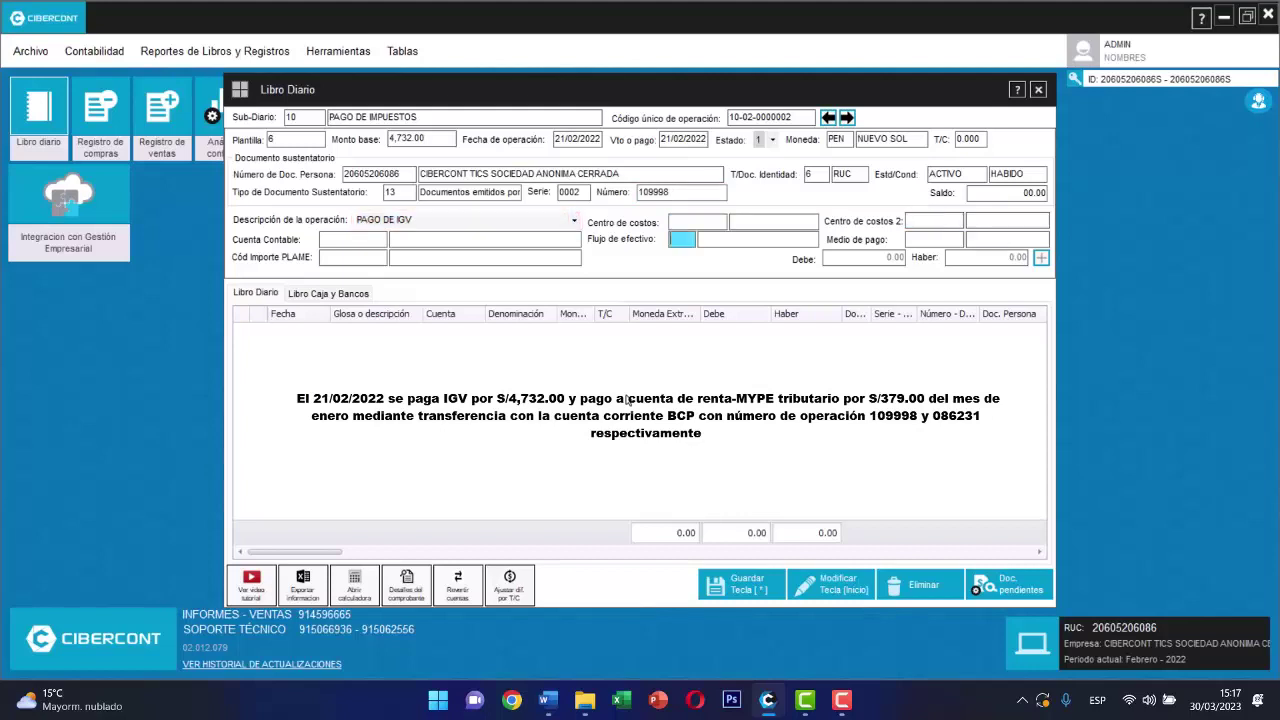
pyautogui.press('Return')
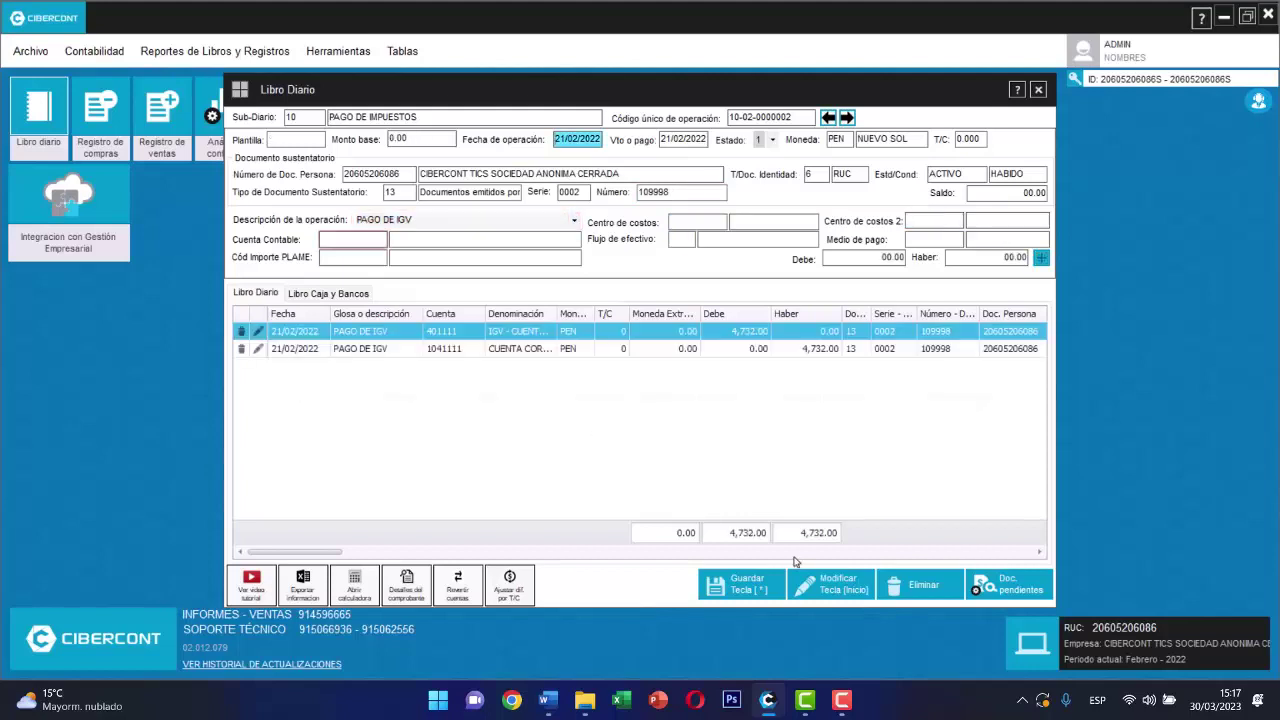
pyautogui.click(770, 588)
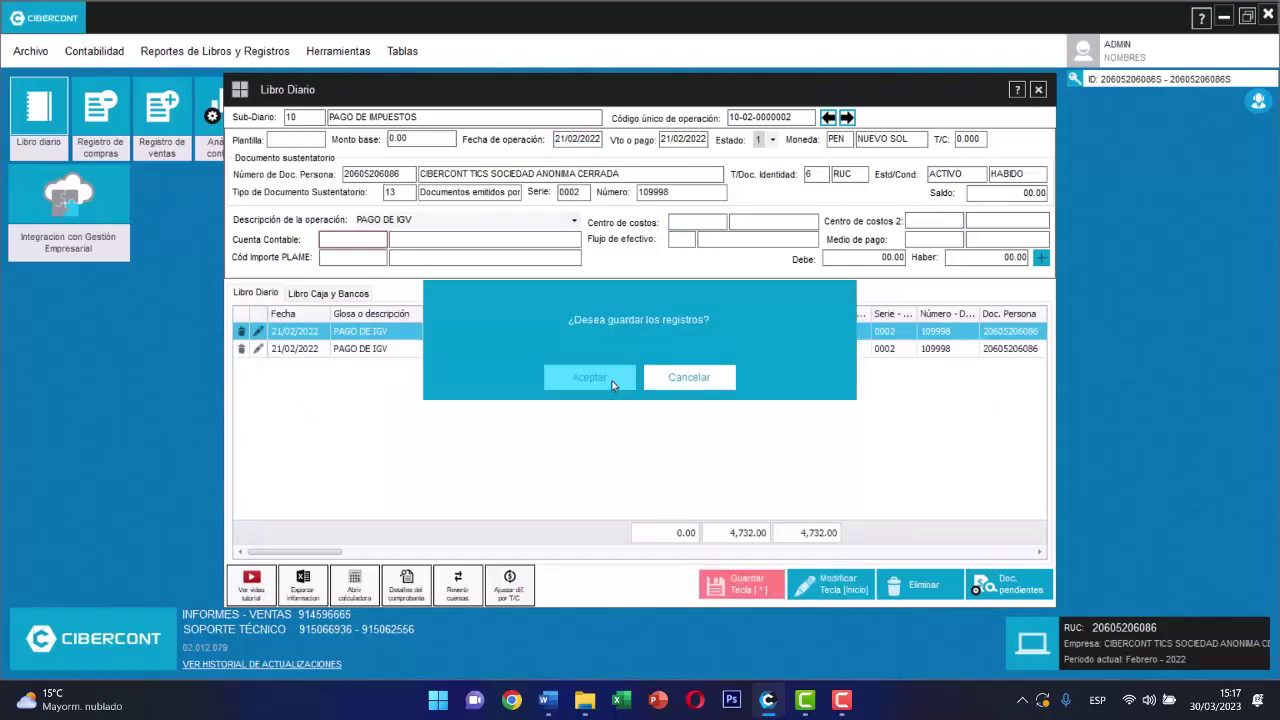
pyautogui.click(590, 378)
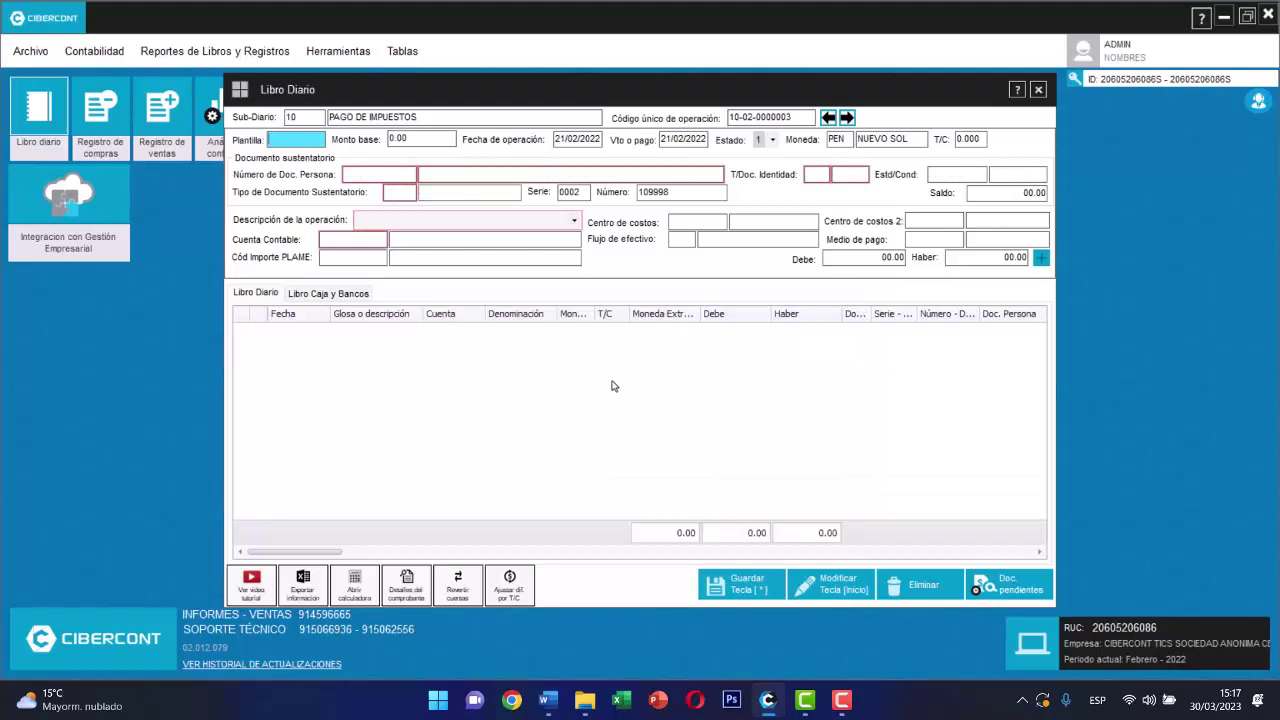
# Step: Start the next journal entry with template 7 and base amount 379.00, keeping 21/02/2022 as the operation and due dates
pyautogui.write('7')
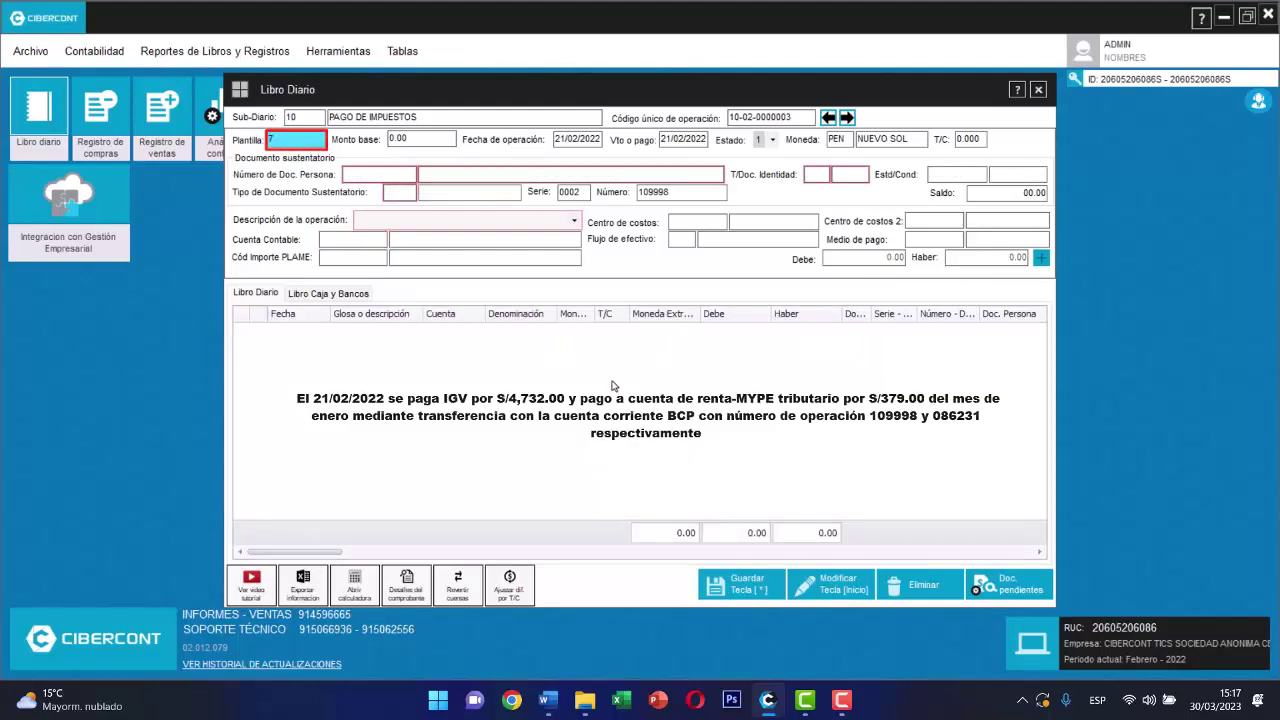
pyautogui.press('Return')
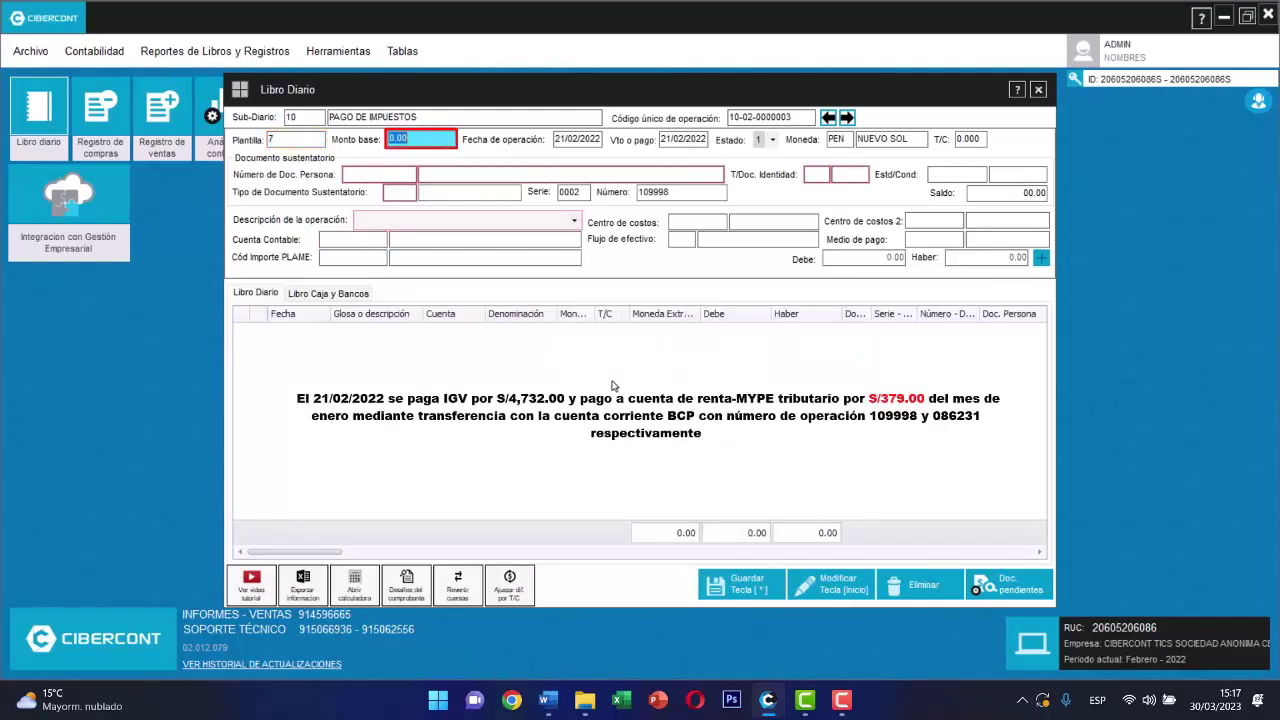
pyautogui.write('379.00')
pyautogui.press('Return')
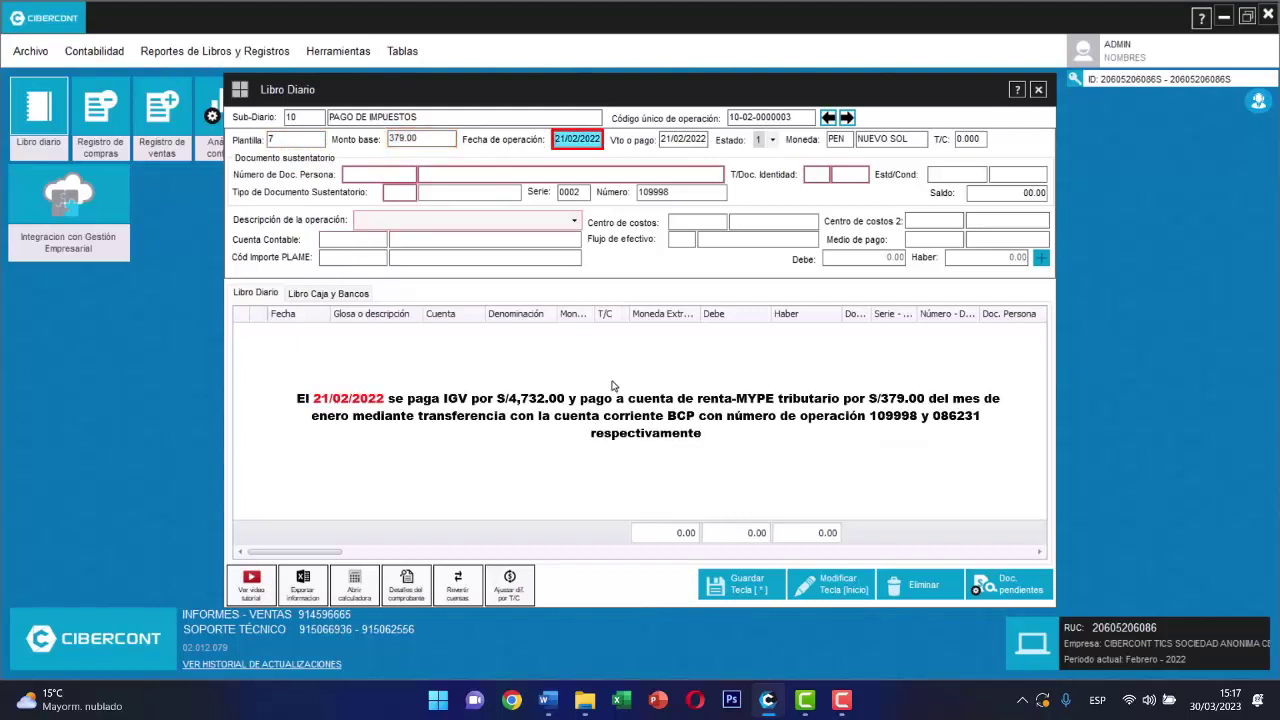
pyautogui.press('Return')
pyautogui.press('Return')
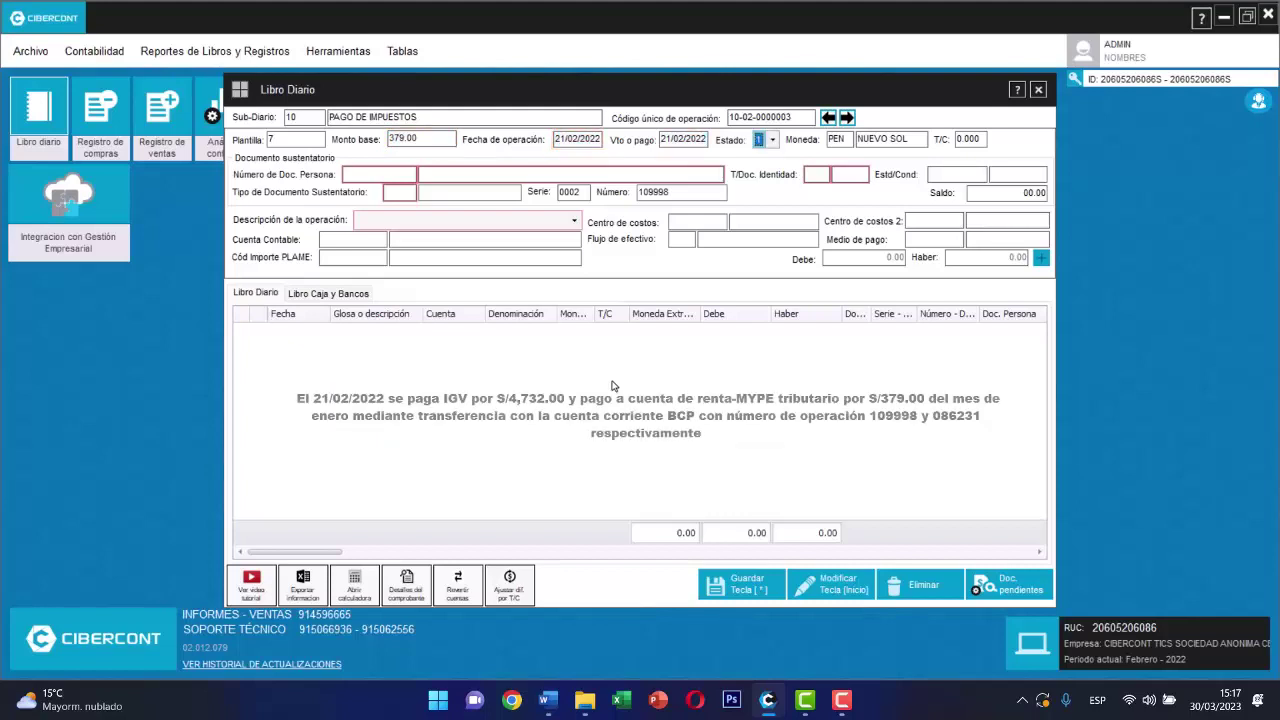
pyautogui.press('Return')
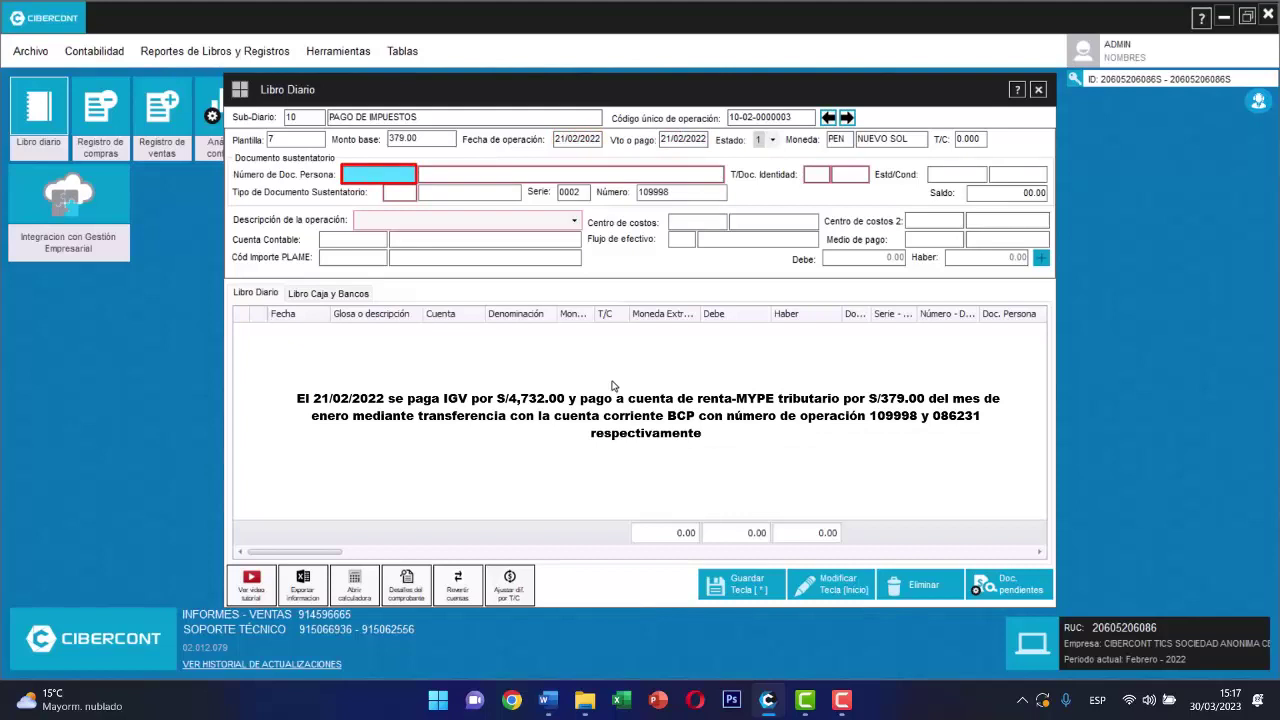
# Step: Fill in this entry's supporting document with the company's RUC, document type 13, series 0002 and number 86231
pyautogui.hotkey('ctrl', 'v')
pyautogui.press('Return')
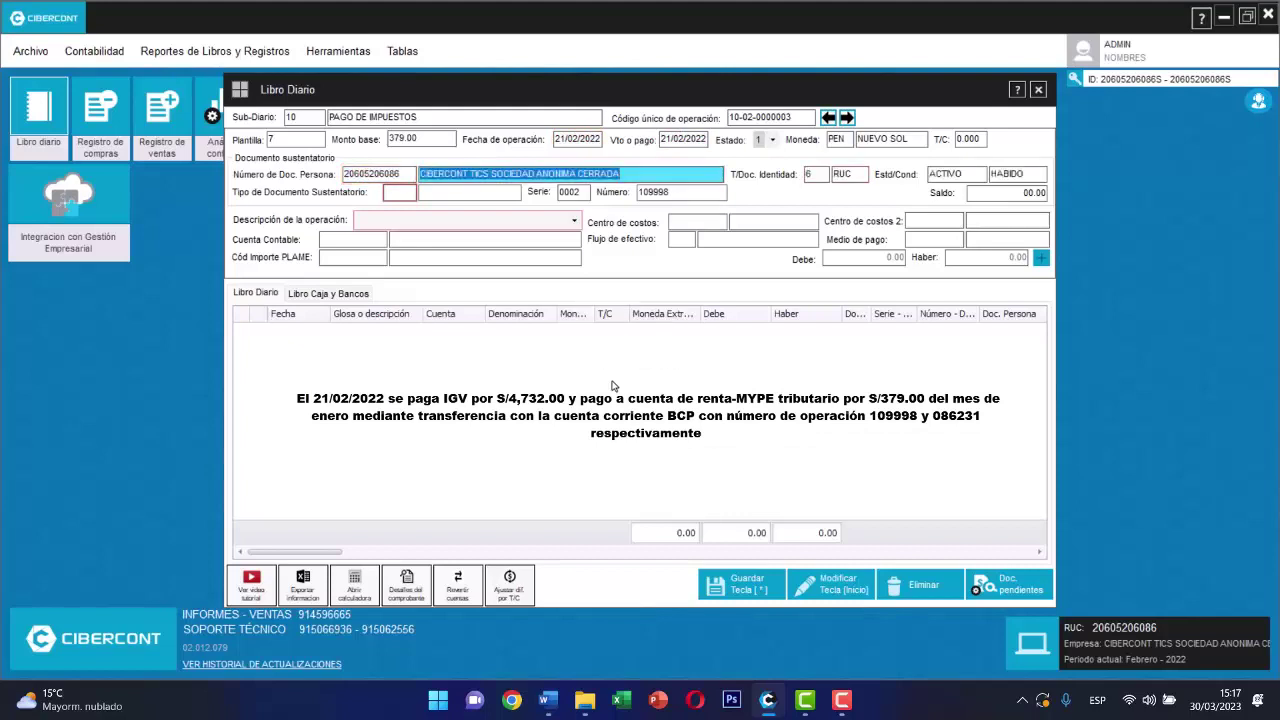
pyautogui.press('Return')
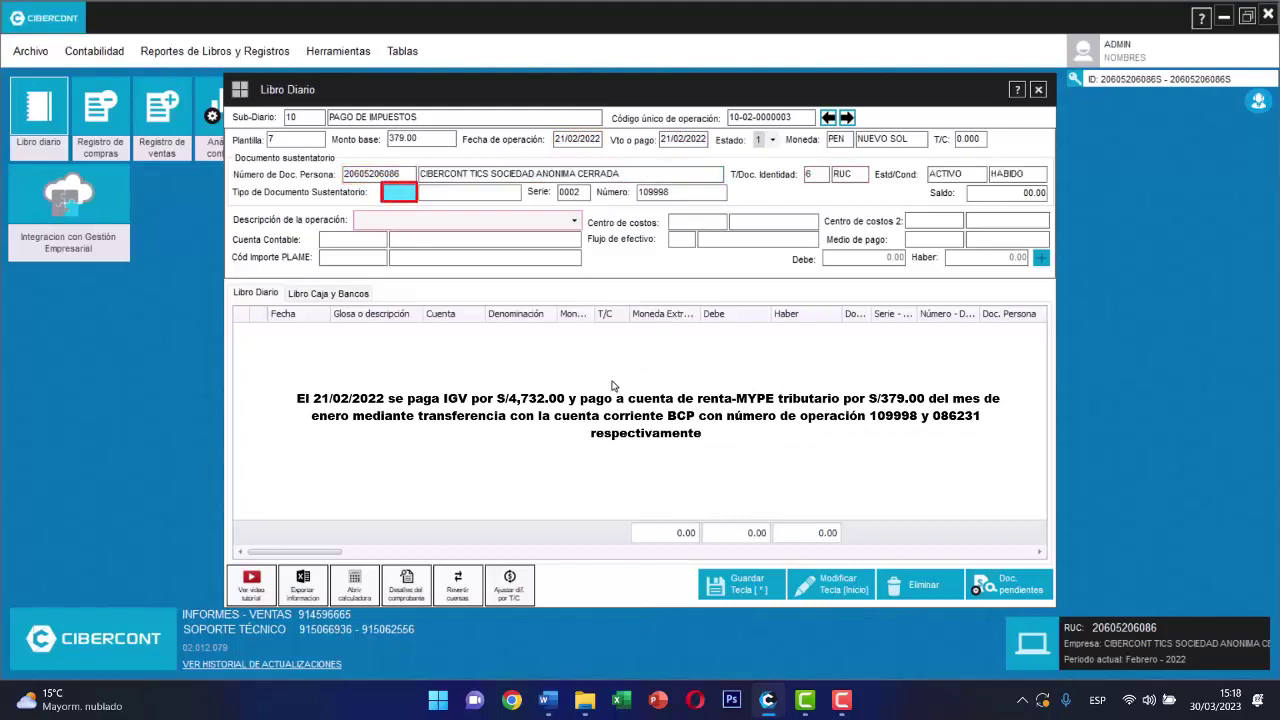
pyautogui.write('13')
pyautogui.press('Return')
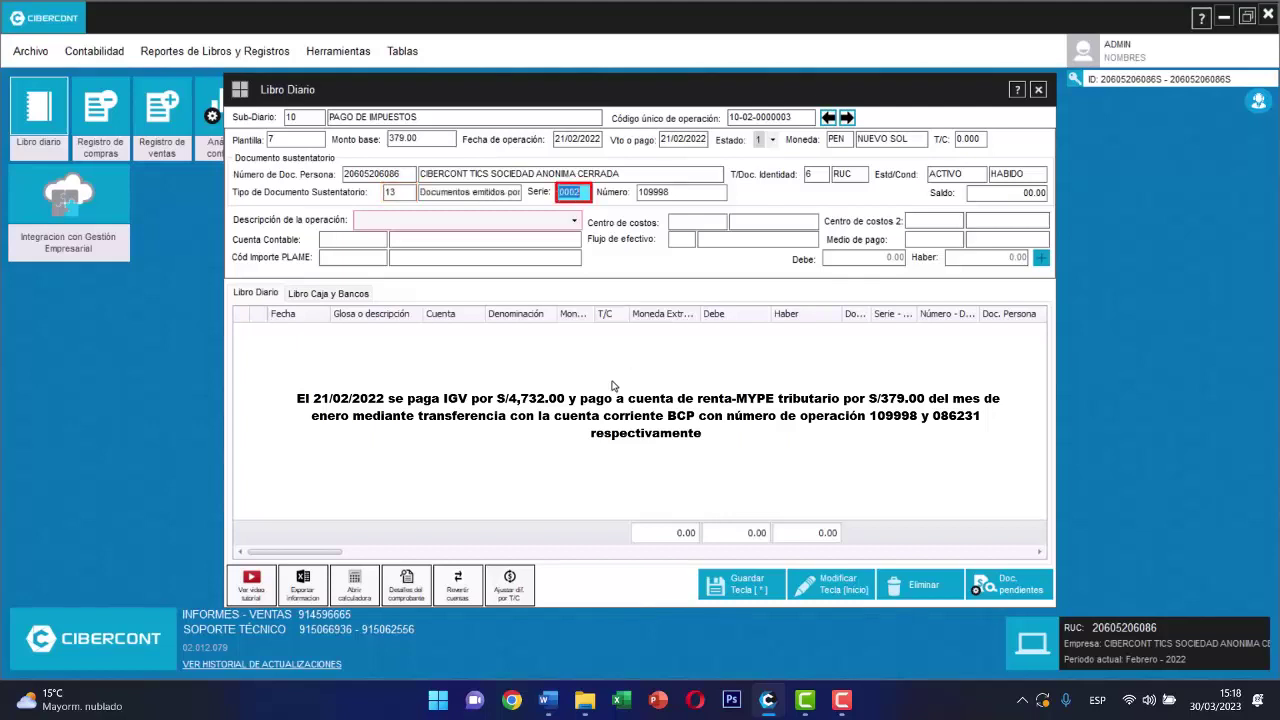
pyautogui.press('Return')
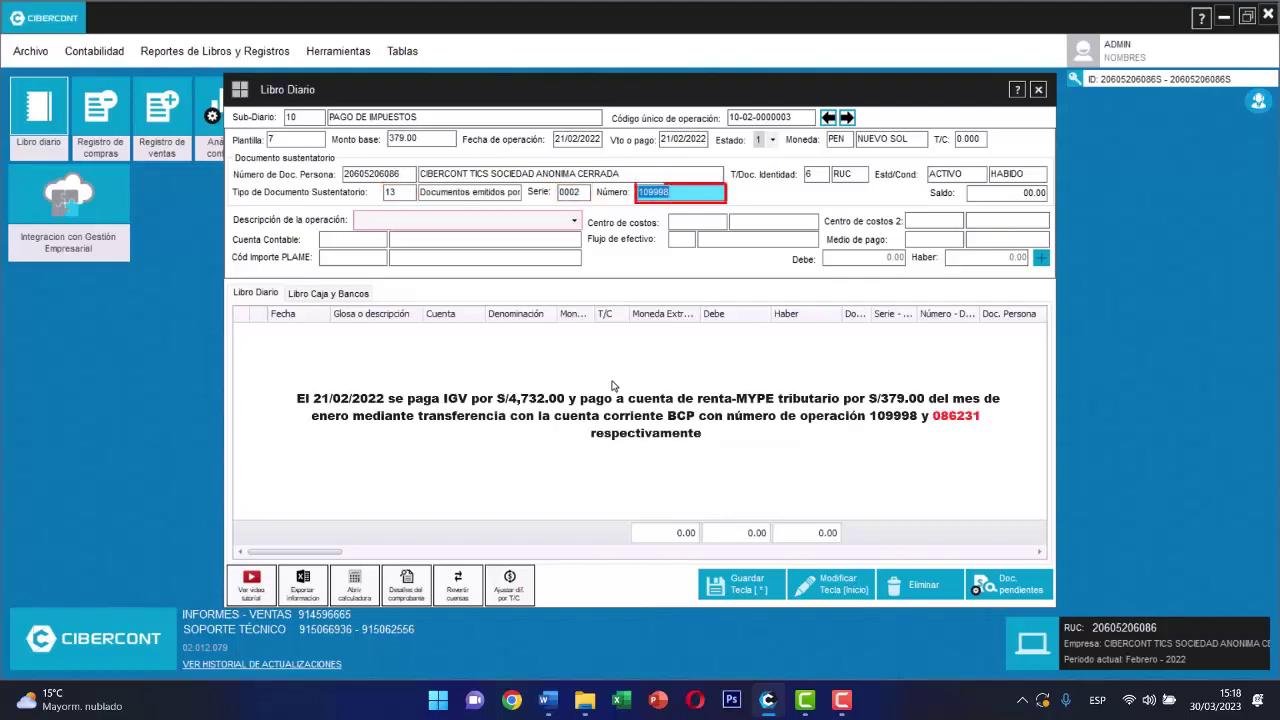
pyautogui.write('062')
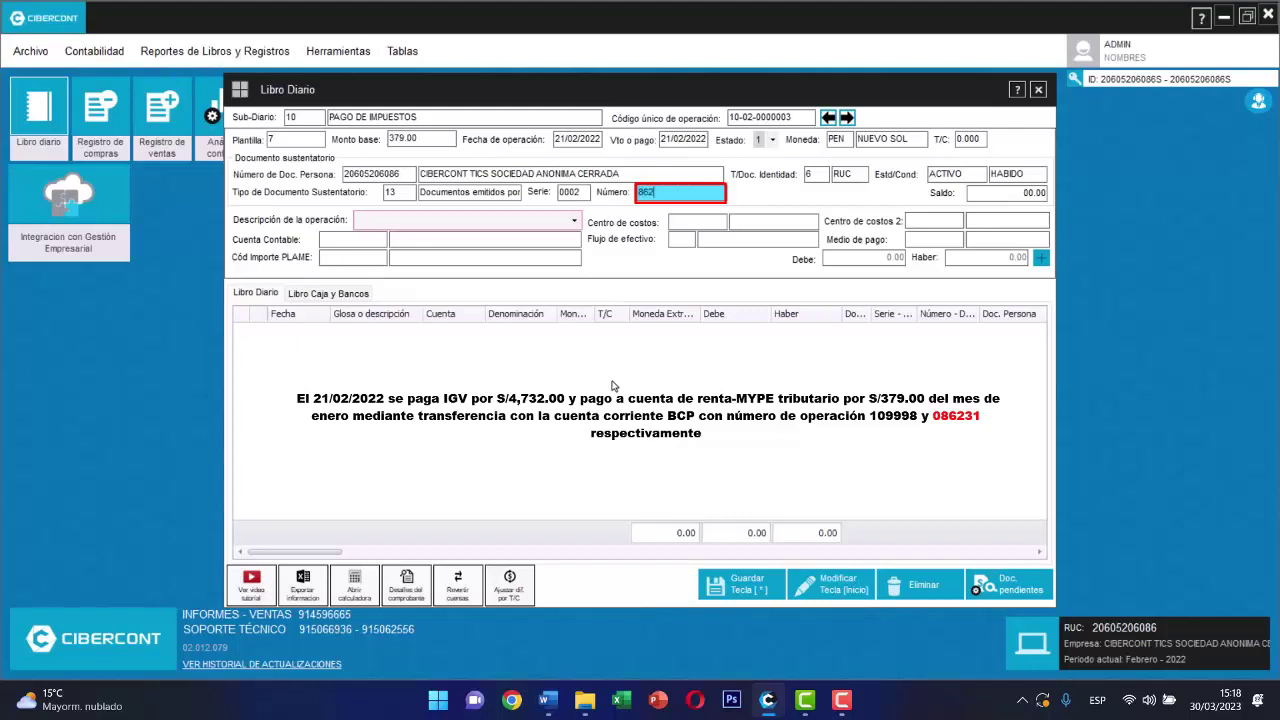
pyautogui.write('31')
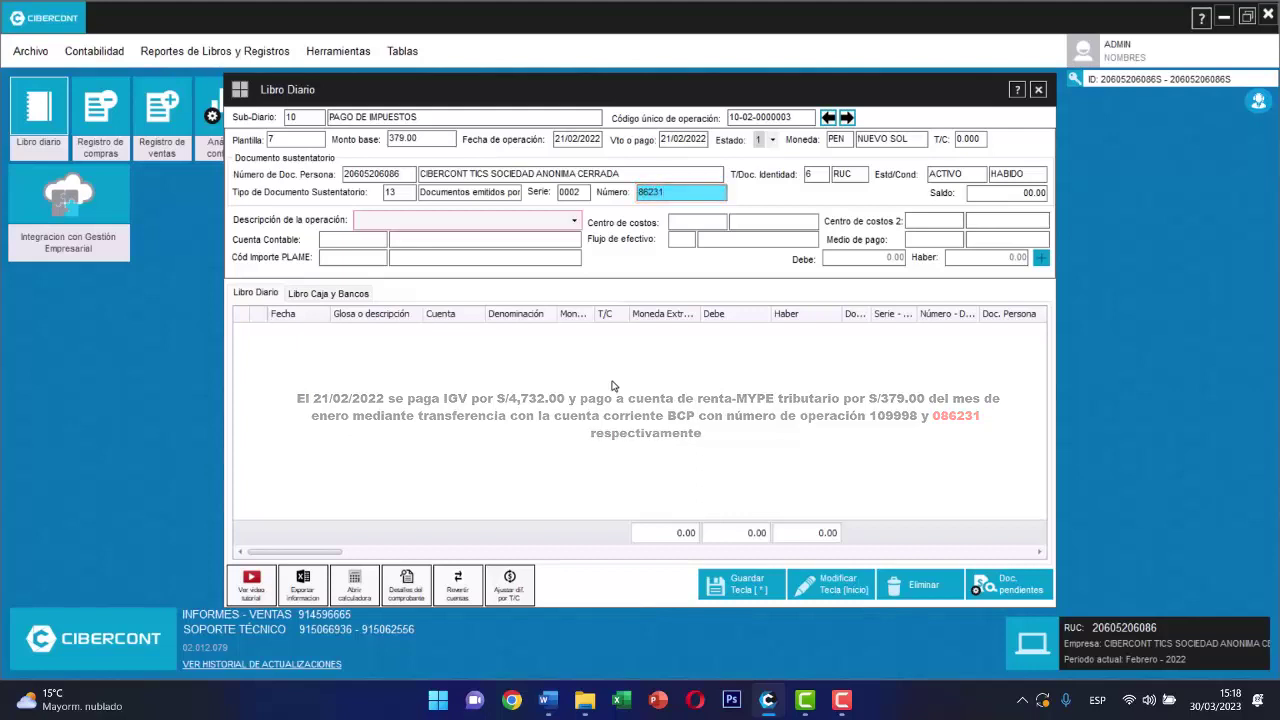
pyautogui.press('Return')
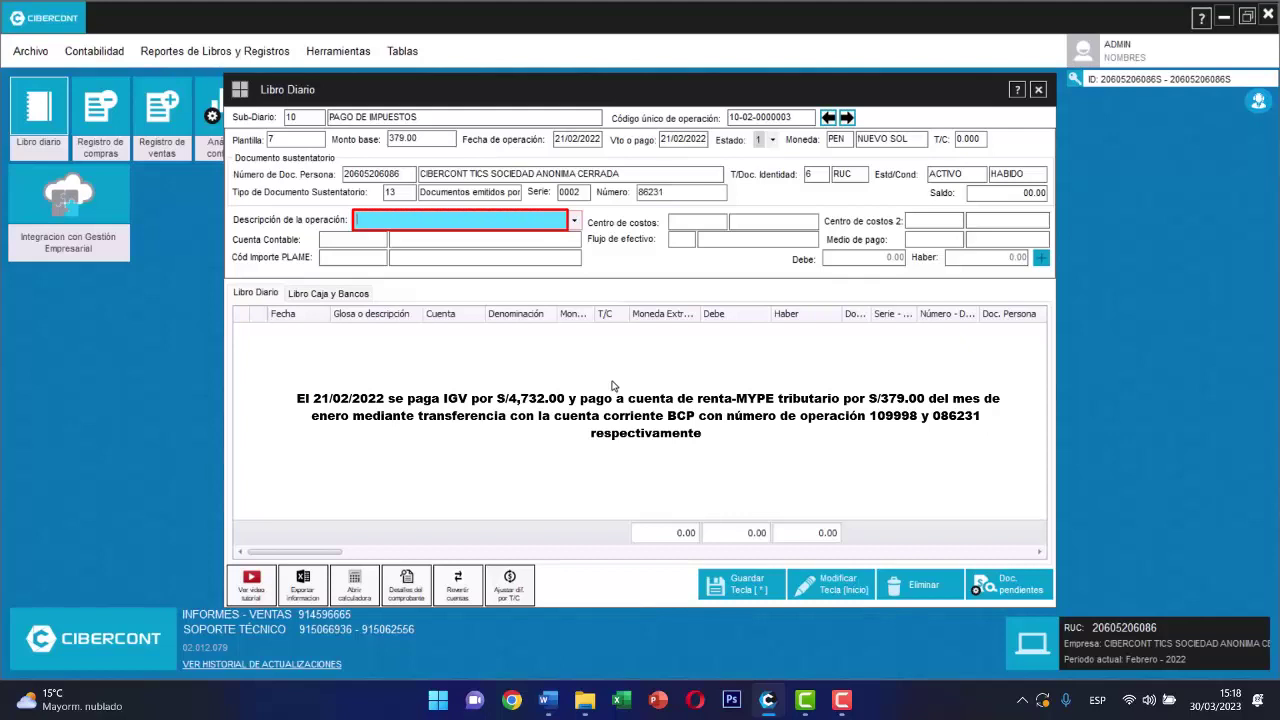
# Step: Add the template's journal lines with the description PAGO A CUENTA and save the record
pyautogui.write('PAGO A CUENTA')
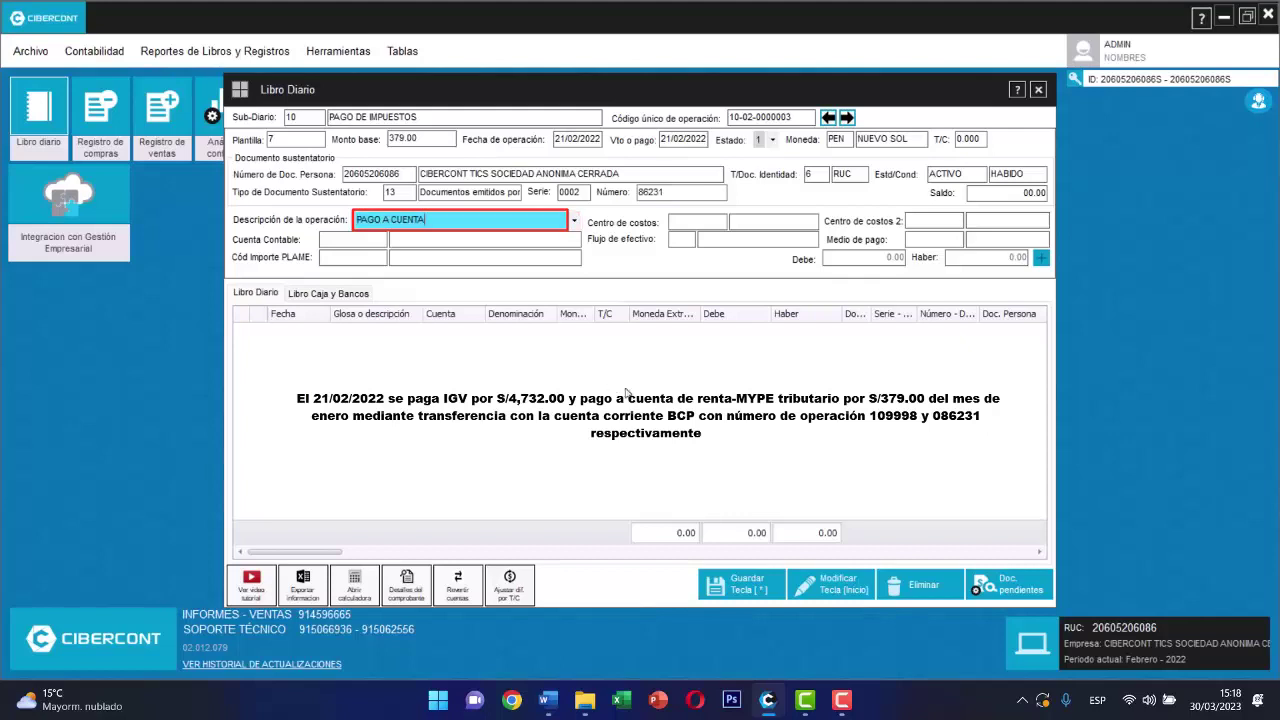
pyautogui.press('Return')
pyautogui.press('Return')
pyautogui.press('Return')
pyautogui.press('Return')
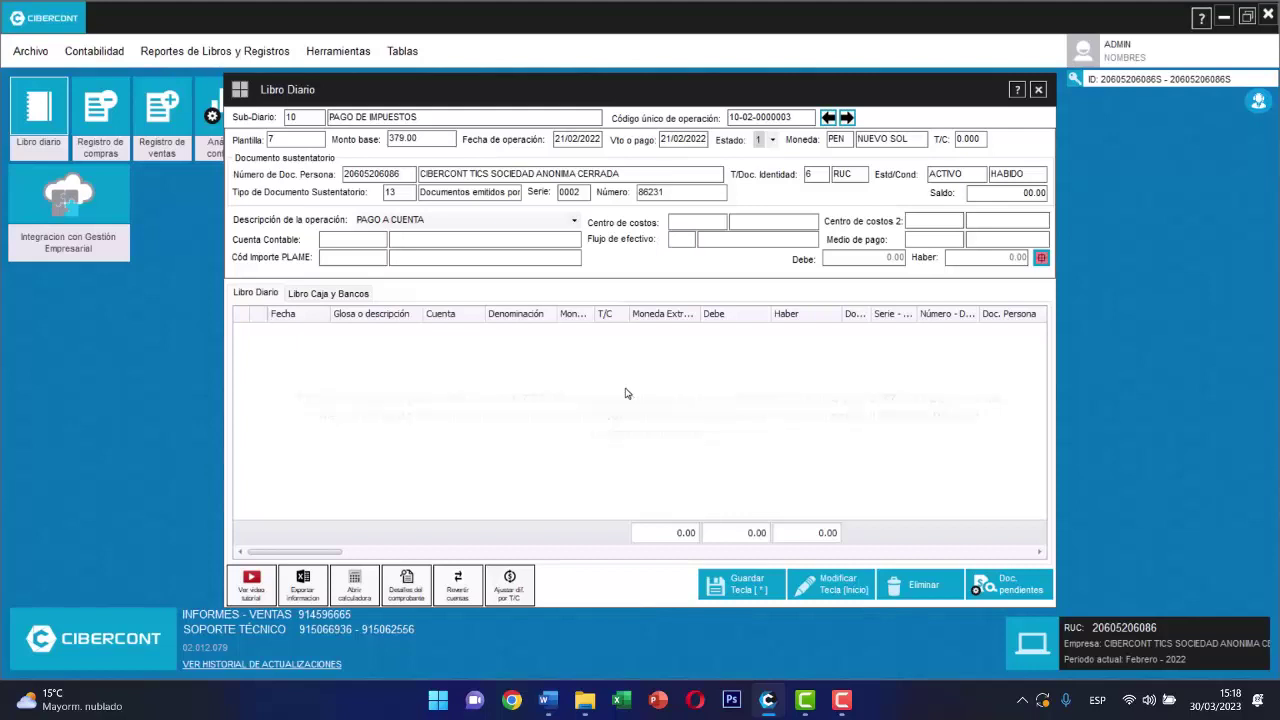
pyautogui.press('Return')
pyautogui.click(735, 588)
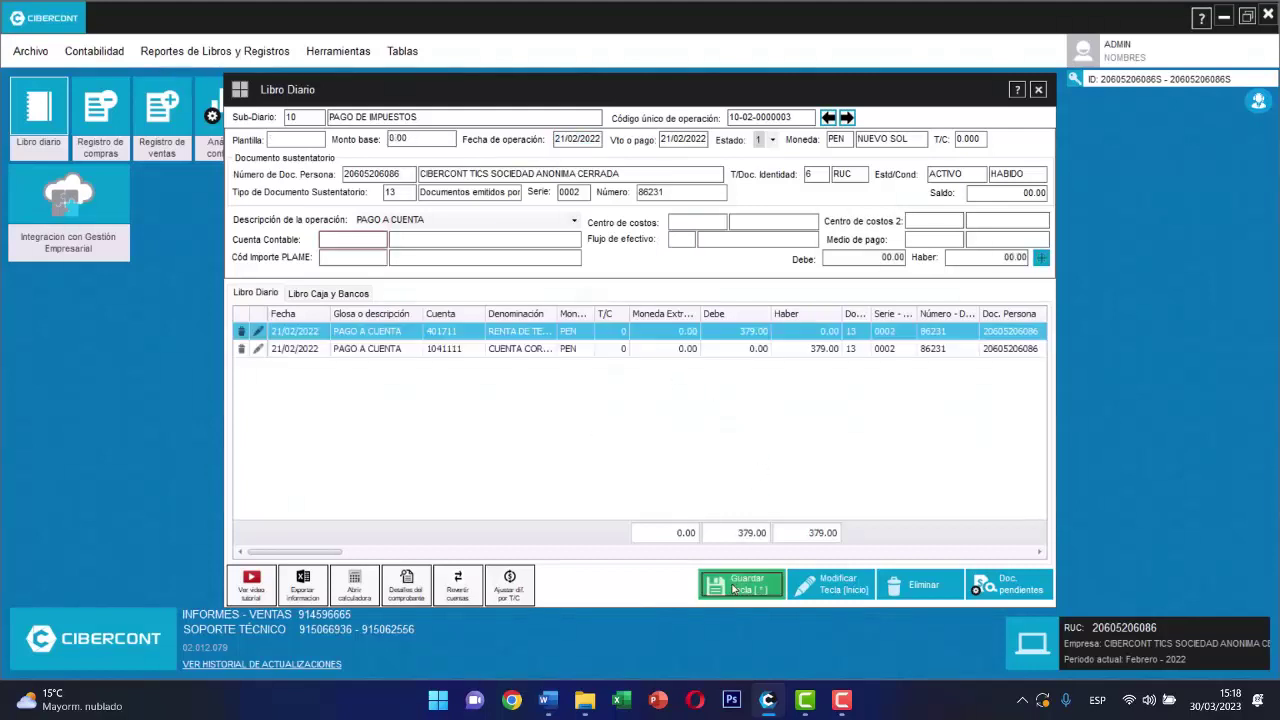
pyautogui.click(584, 374)
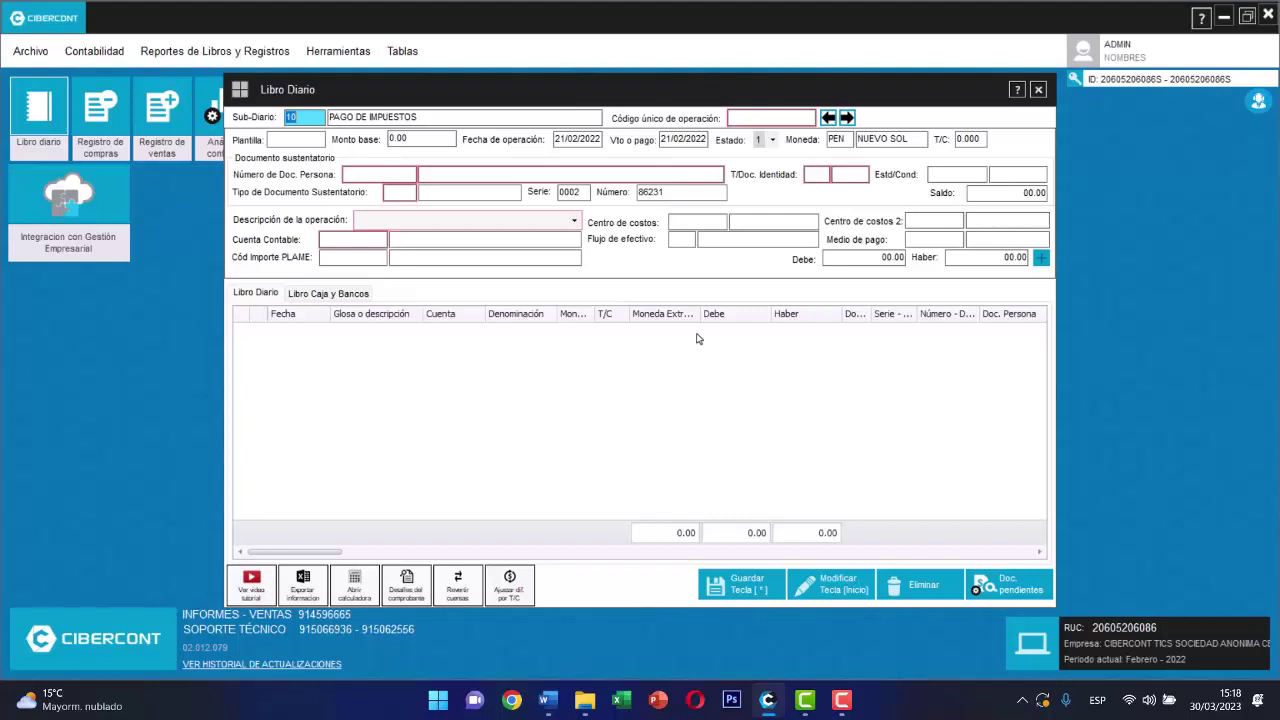
pyautogui.click(1077, 40)
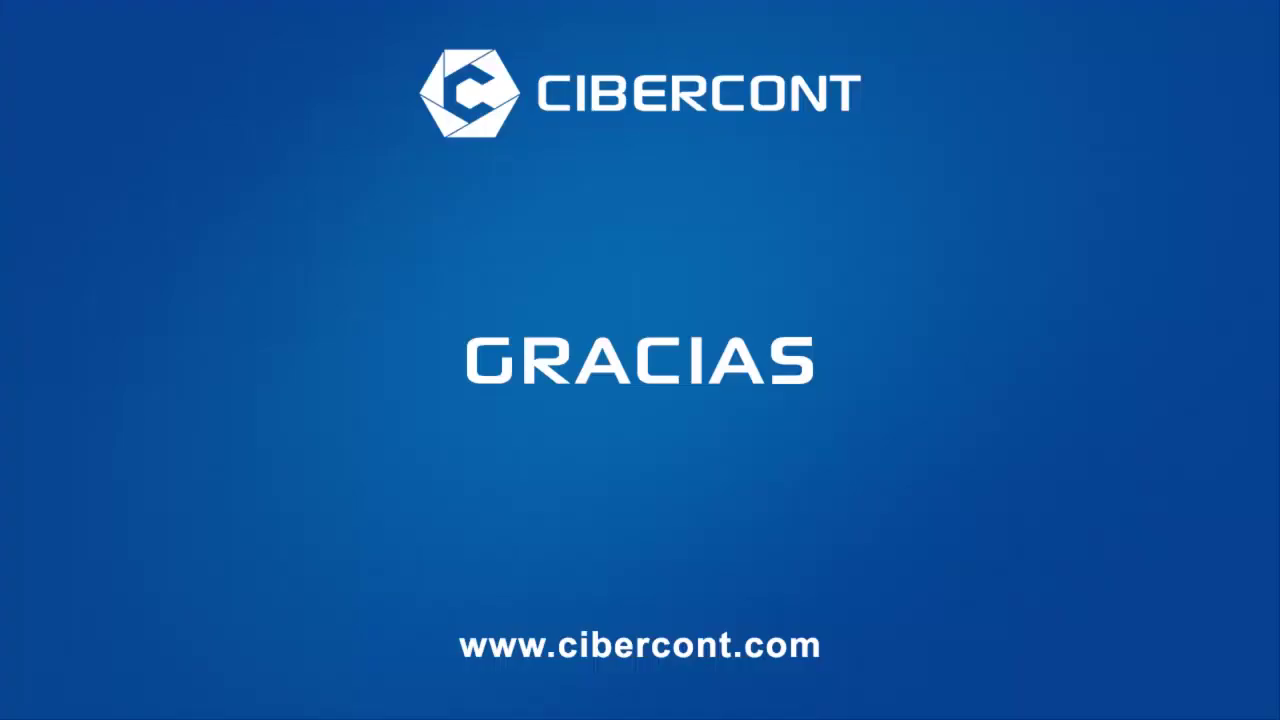